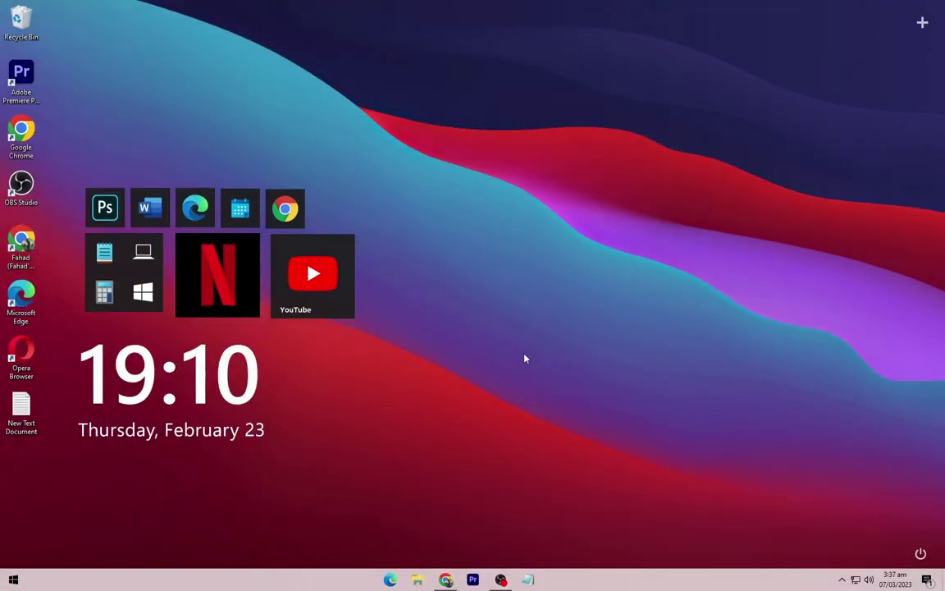
# - Download the misty trees-and-mountains wallpaper from its Wallpaper Flare page in the browser
pyautogui.click(446, 580)
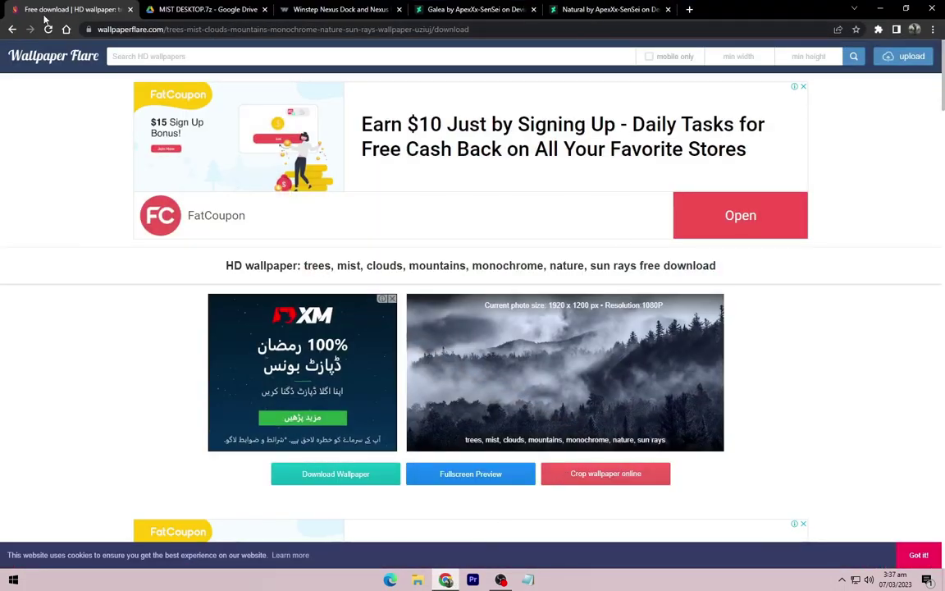
pyautogui.scroll(-2, 454, 267)
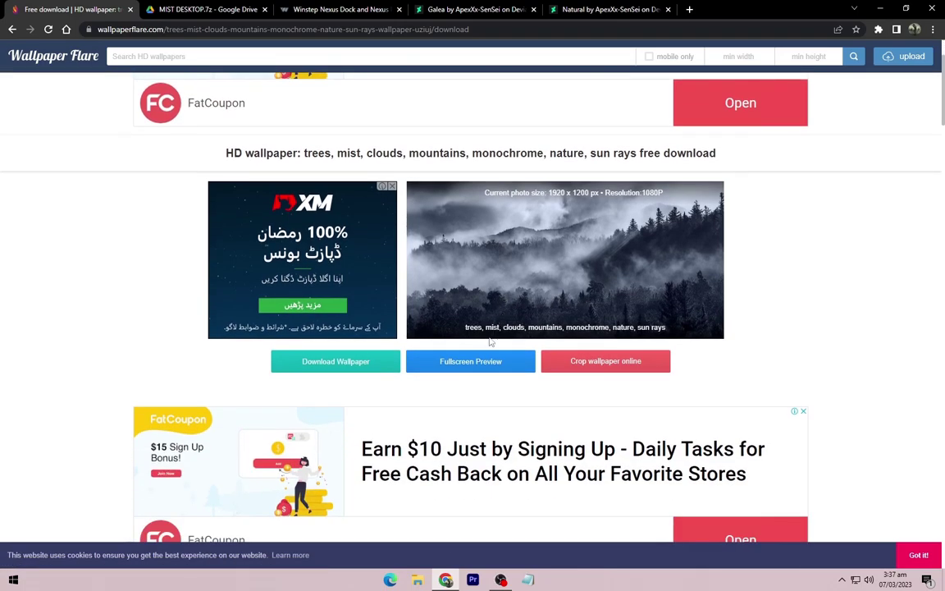
pyautogui.click(357, 368)
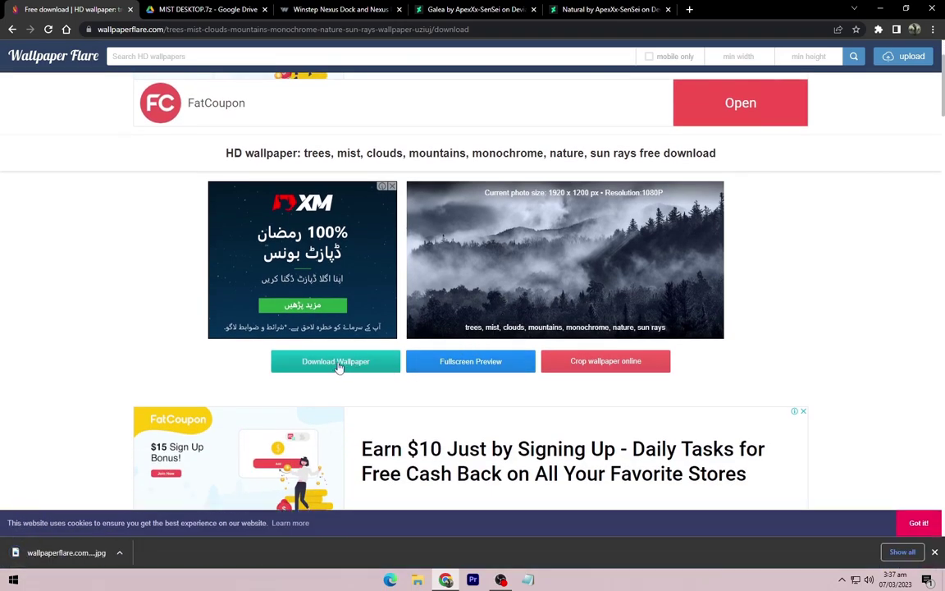
pyautogui.click(119, 556)
# - Show wallpaperflare.com_wallpaper in the maximized Downloads folder and open it in the photo viewer
pyautogui.click(141, 463)
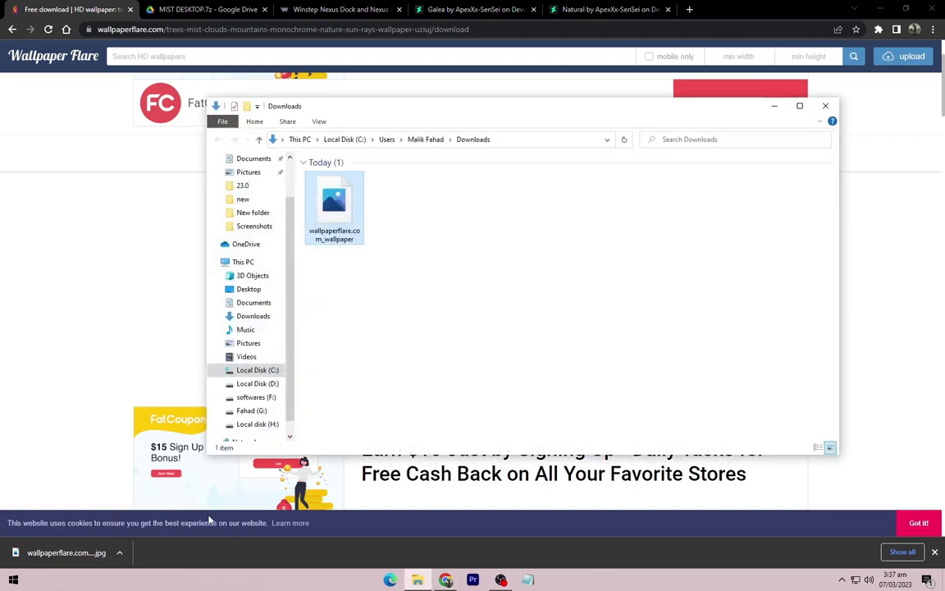
pyautogui.click(800, 108)
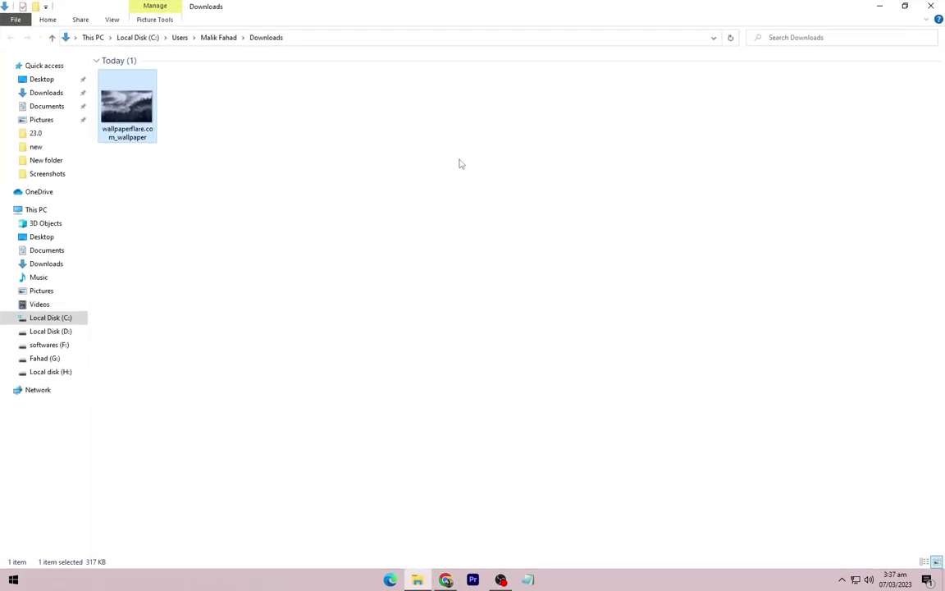
pyautogui.rightClick(128, 120)
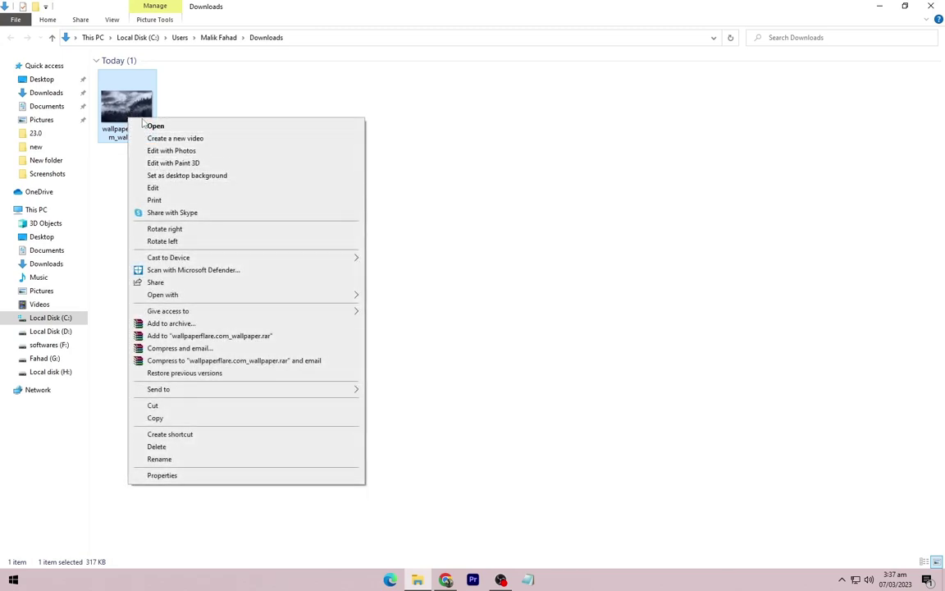
pyautogui.click(153, 126)
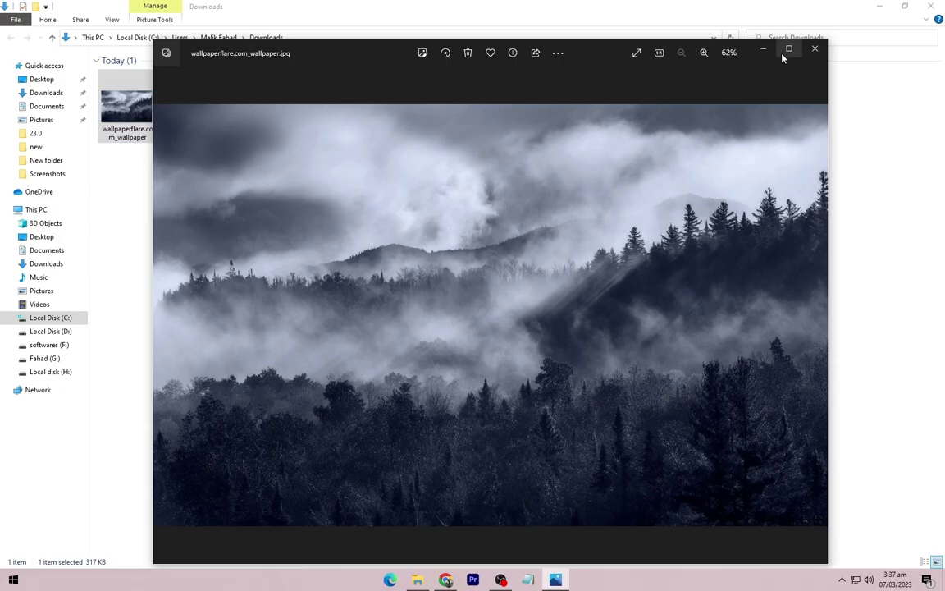
# - Set the misty forest image as the desktop background from Windows Photos
pyautogui.doubleClick(703, 48)
pyautogui.rightClick(534, 146)
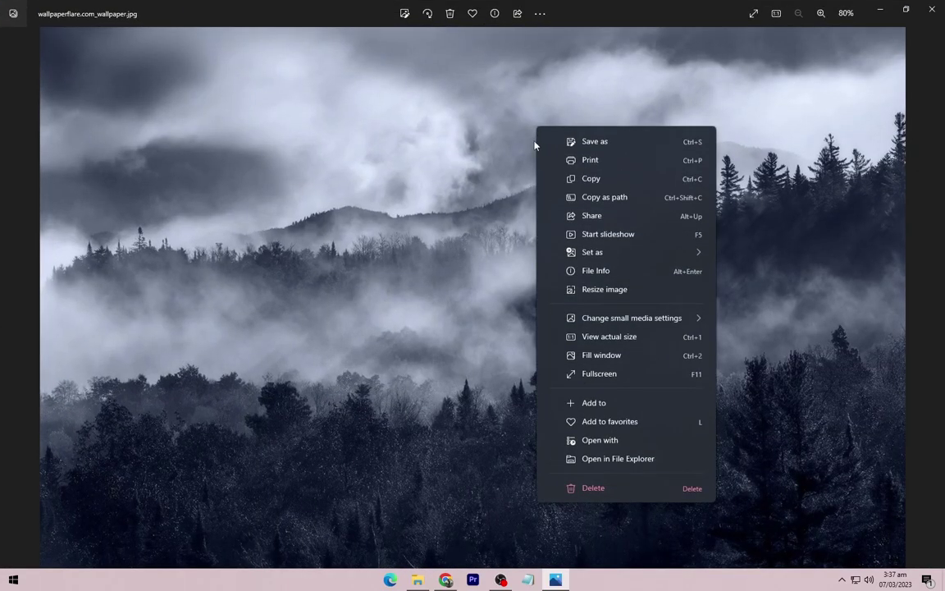
pyautogui.moveTo(601, 253)
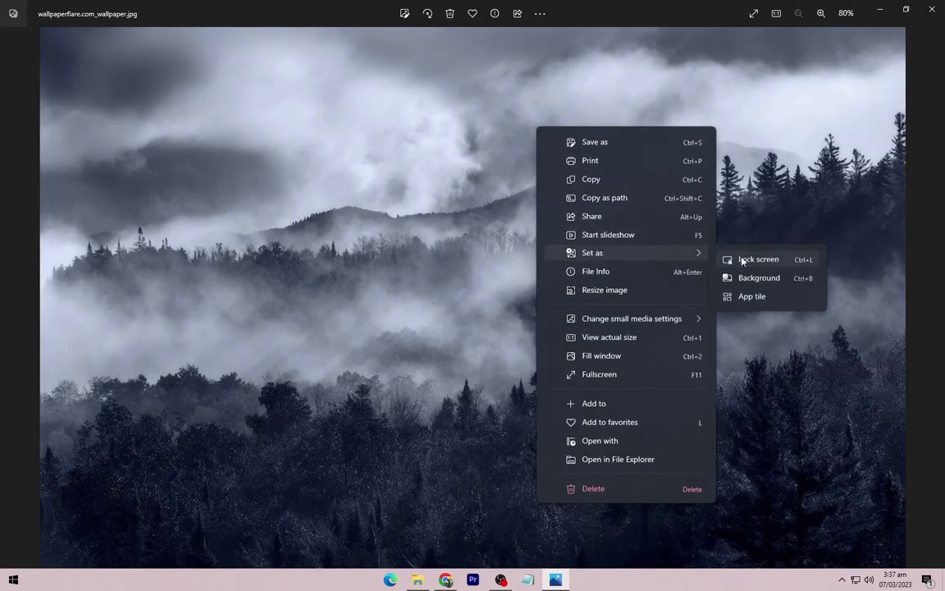
pyautogui.click(778, 280)
# - Close Photos and the Downloads window, view the new desktop, then return to Chrome
pyautogui.click(932, 9)
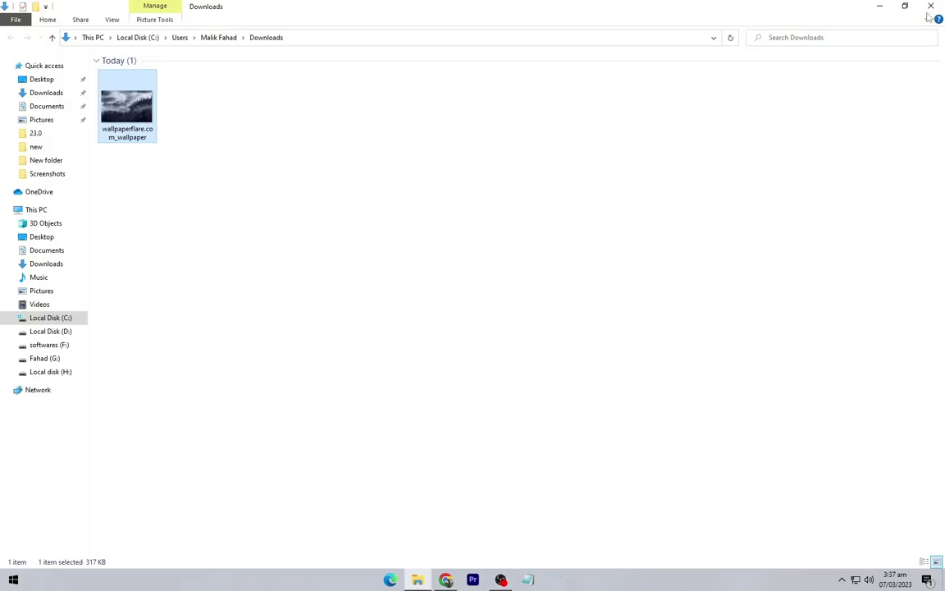
pyautogui.click(930, 7)
pyautogui.click(941, 584)
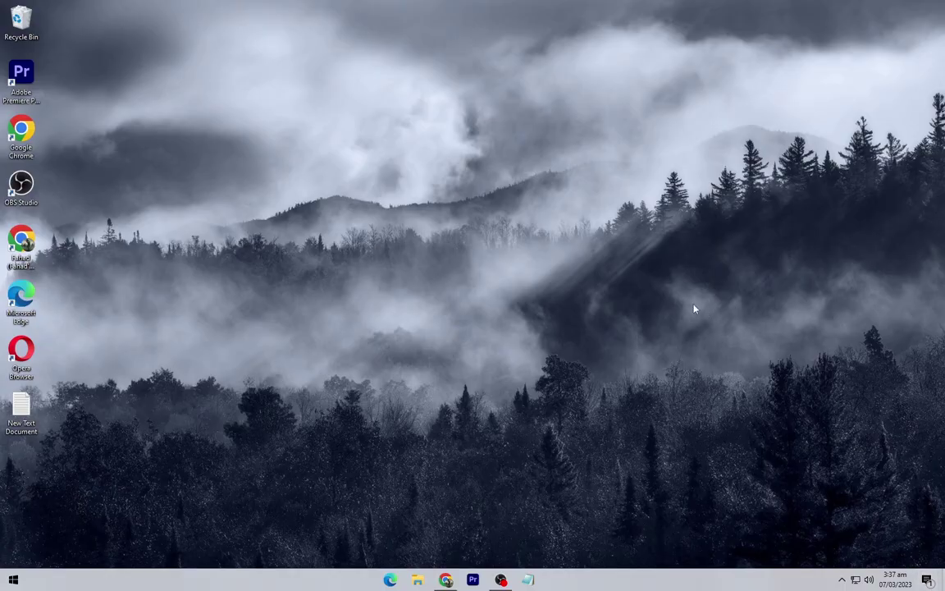
pyautogui.click(446, 578)
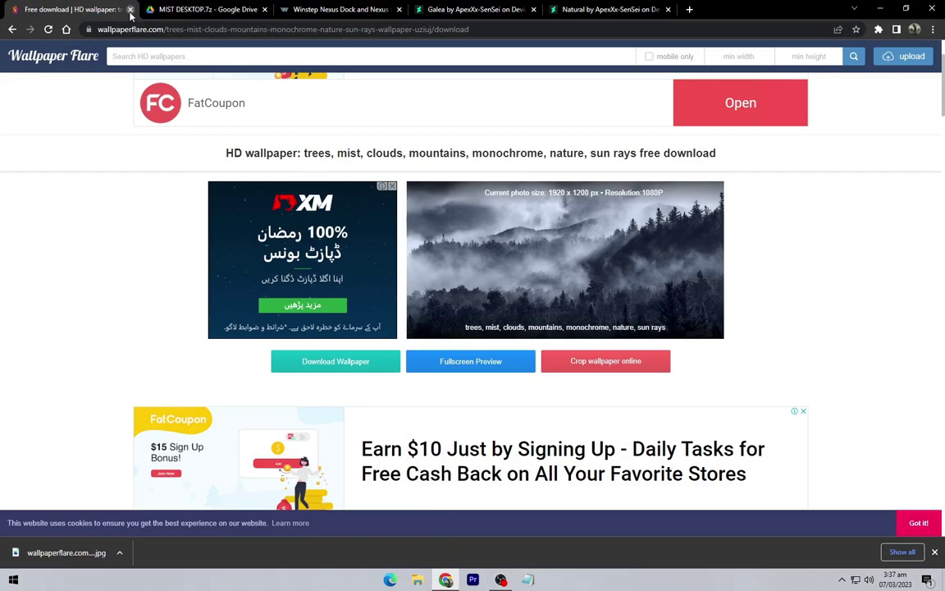
# - Close the Wallpaper Flare tab and download MIST DESKTOP.7z from its Google Drive preview
pyautogui.click(130, 10)
pyautogui.moveTo(264, 93); pyautogui.dragTo(386, 93)
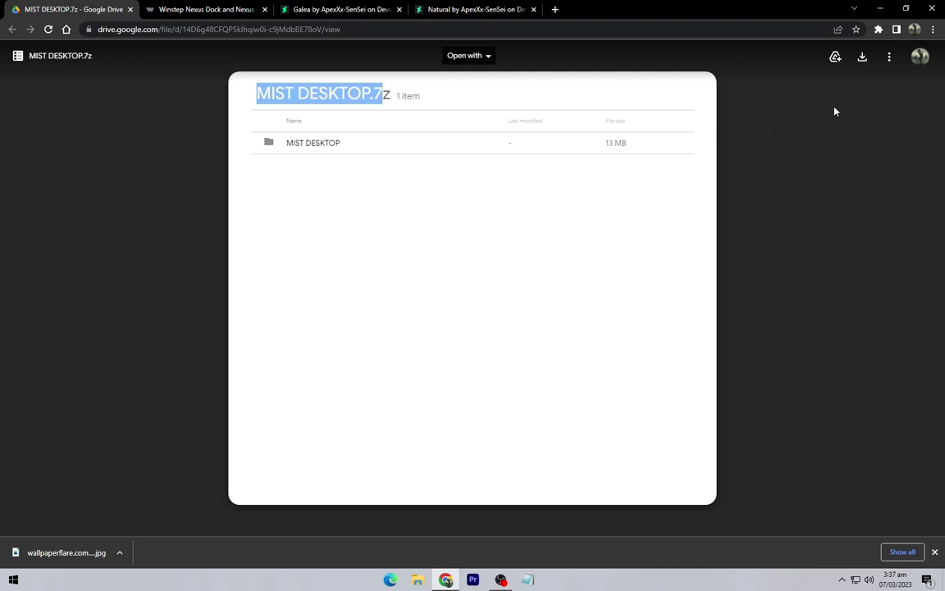
pyautogui.click(862, 57)
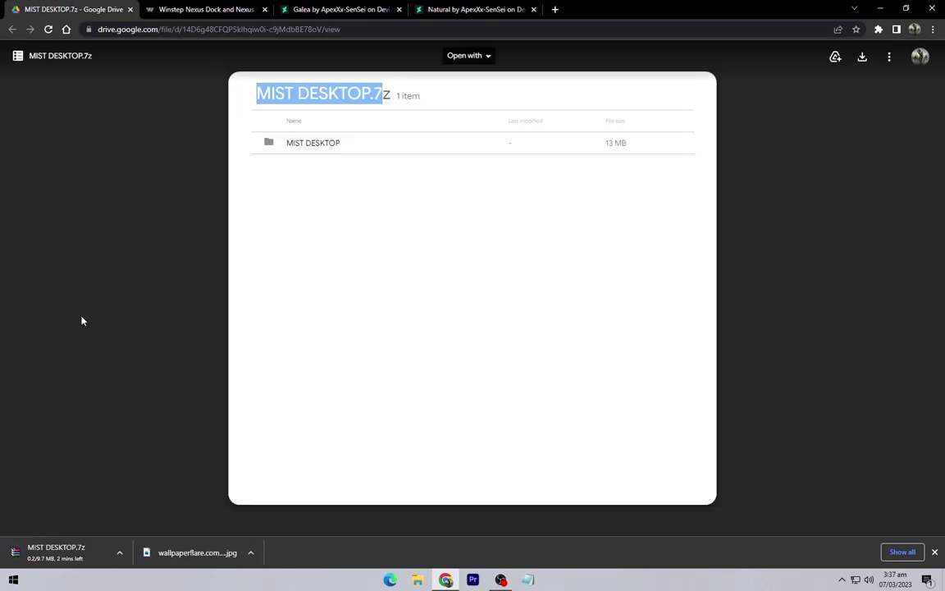
# - Get nexus.zip from the Winstep Nexus download section, then close both the Google Drive and Winstep tabs
pyautogui.click(176, 9)
pyautogui.scroll(-4, 271, 243)
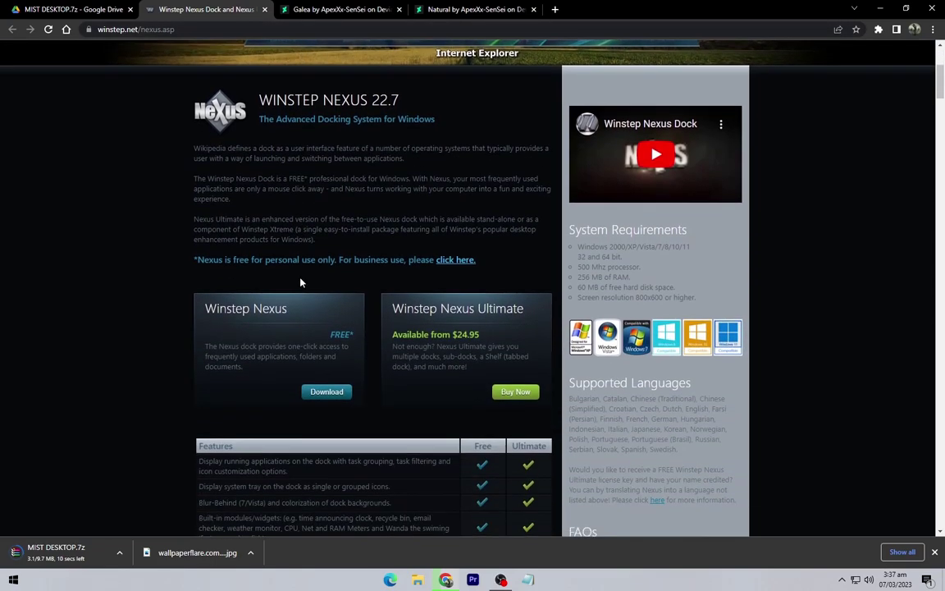
pyautogui.moveTo(203, 197); pyautogui.dragTo(287, 197)
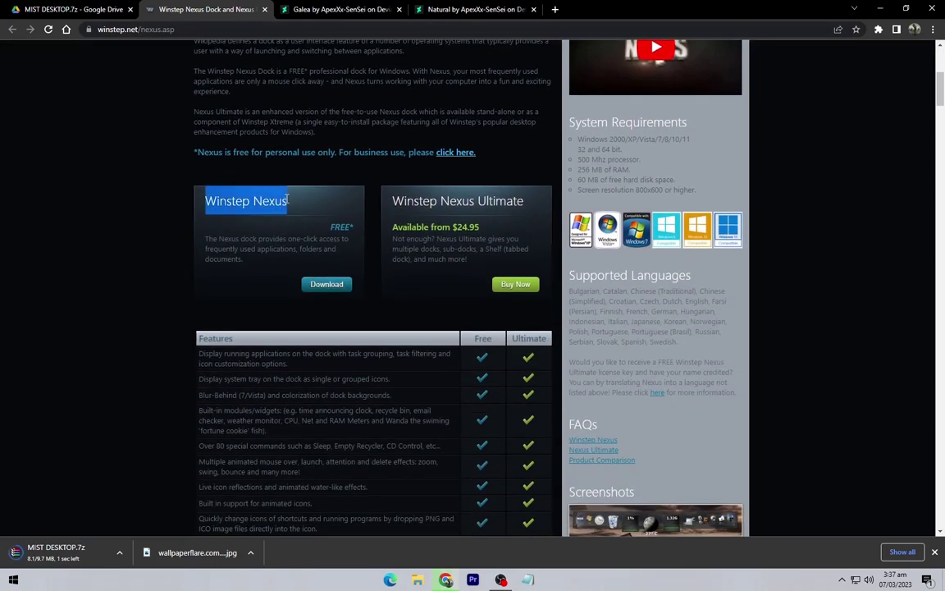
pyautogui.click(325, 283)
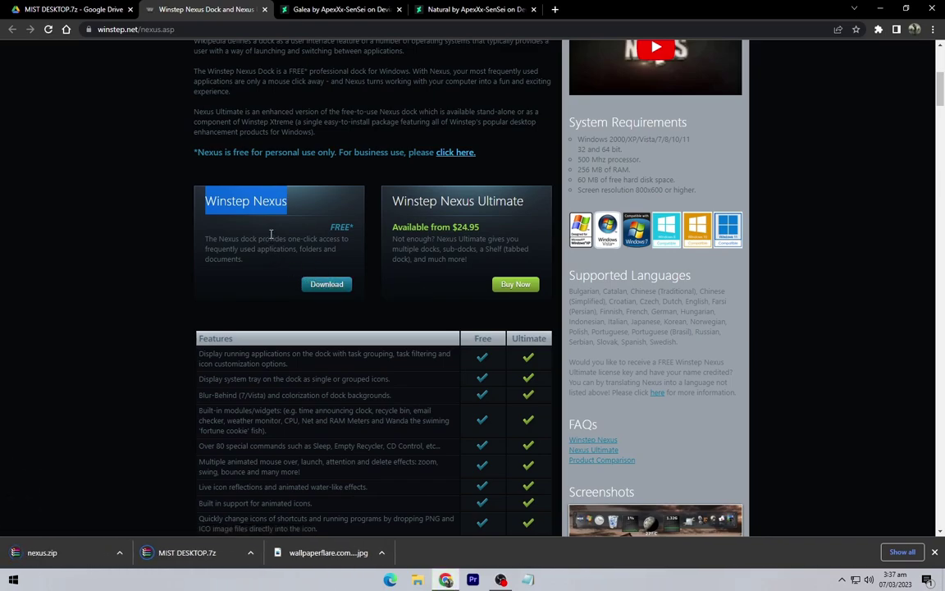
pyautogui.click(153, 222)
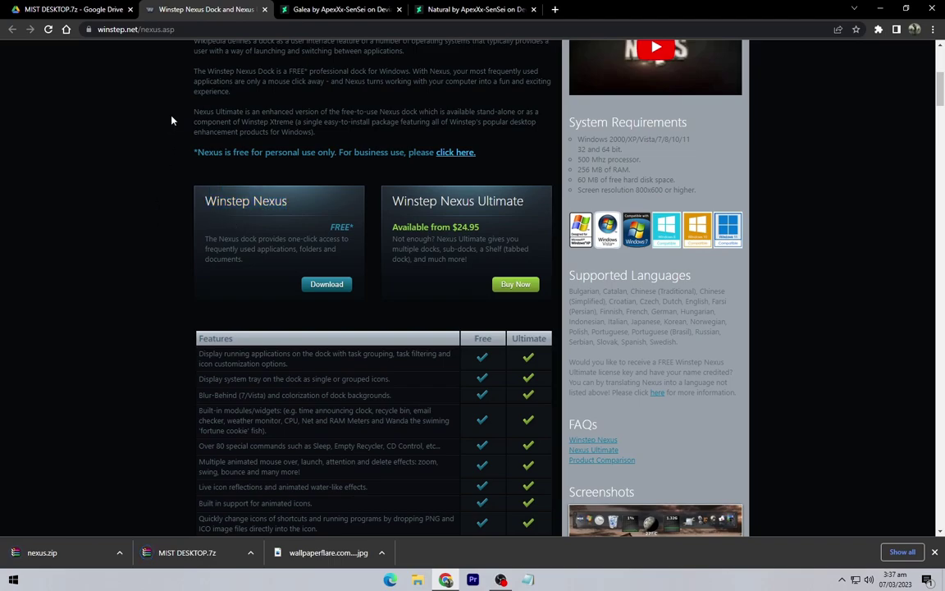
pyautogui.click(129, 10)
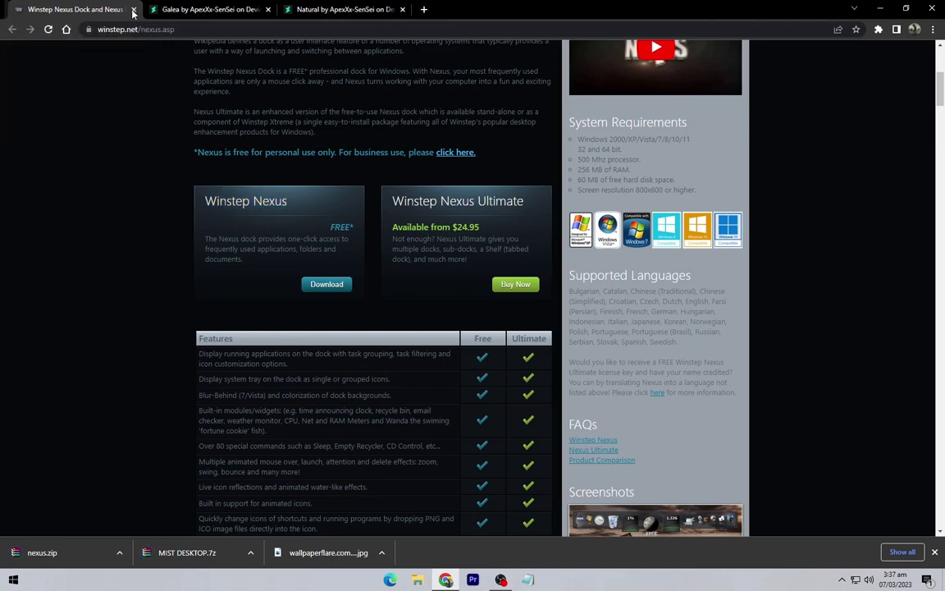
pyautogui.click(130, 10)
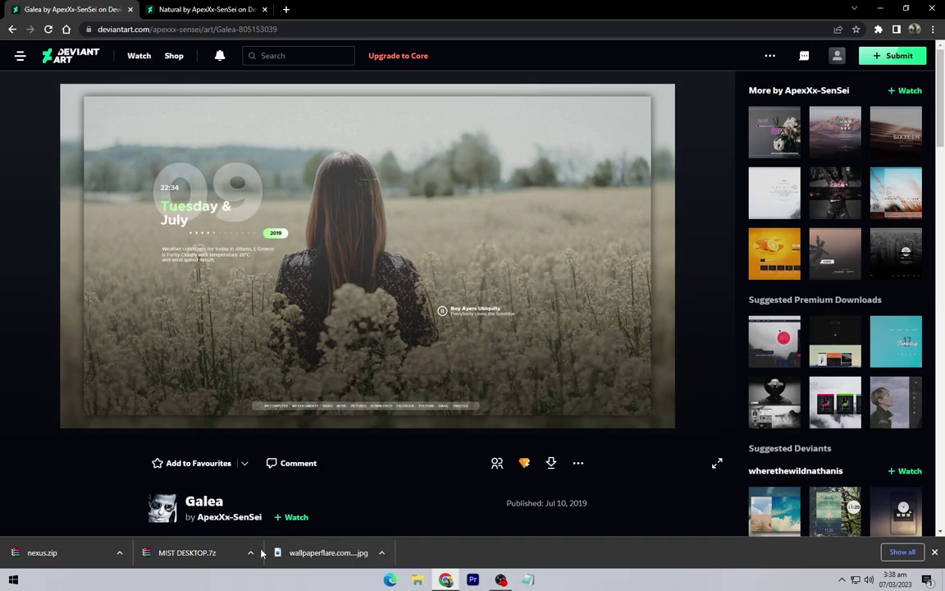
# - Select the MIST DESKTOP.7z and nexus.zip archives in Downloads and Extract Here
pyautogui.click(251, 552)
pyautogui.click(279, 512)
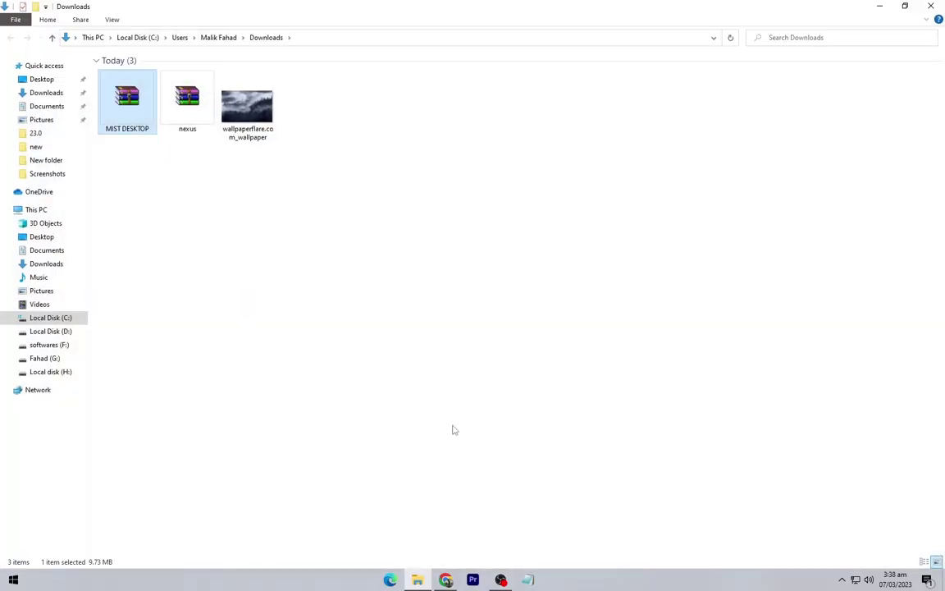
pyautogui.click(356, 272)
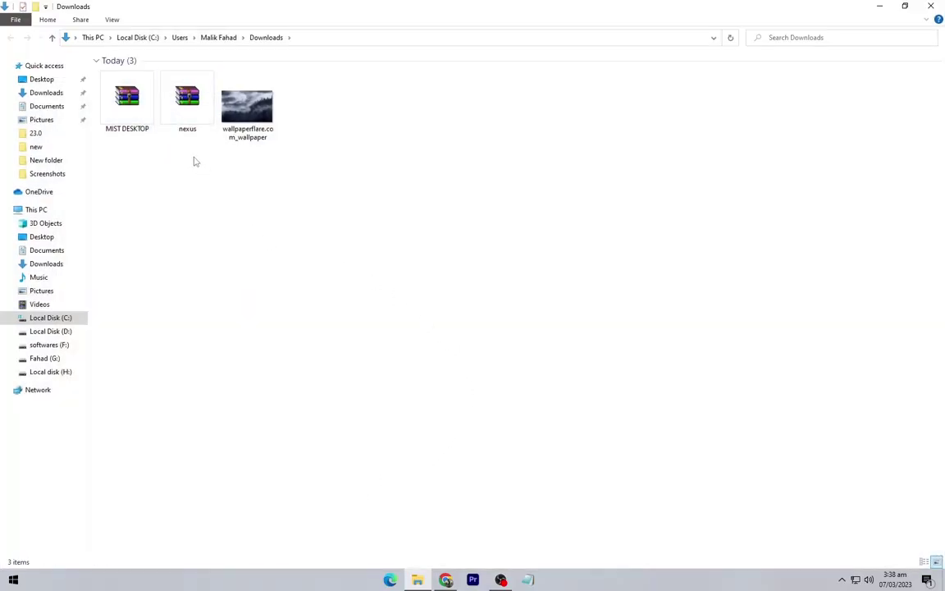
pyautogui.moveTo(196, 154); pyautogui.dragTo(154, 113)
pyautogui.rightClick(155, 110)
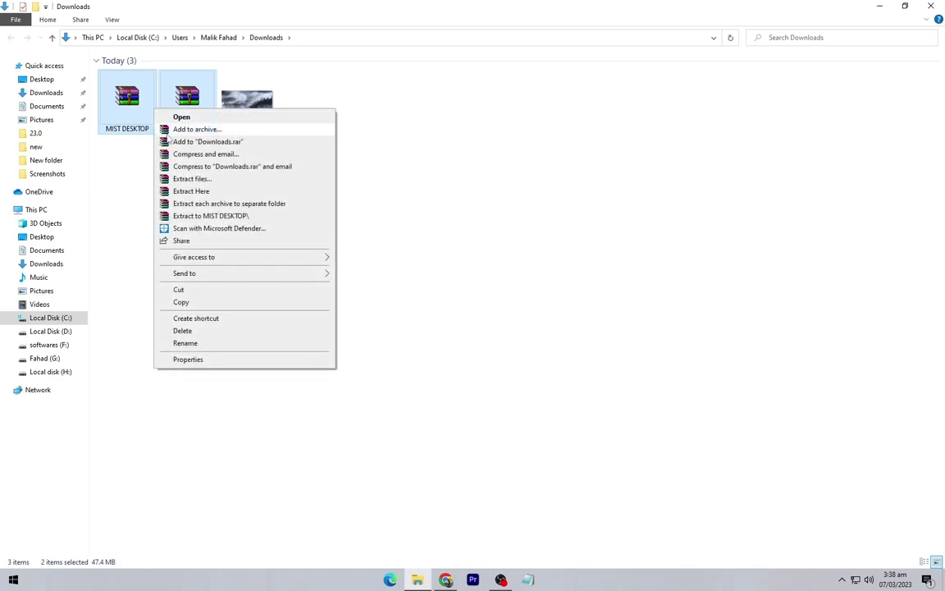
pyautogui.click(191, 191)
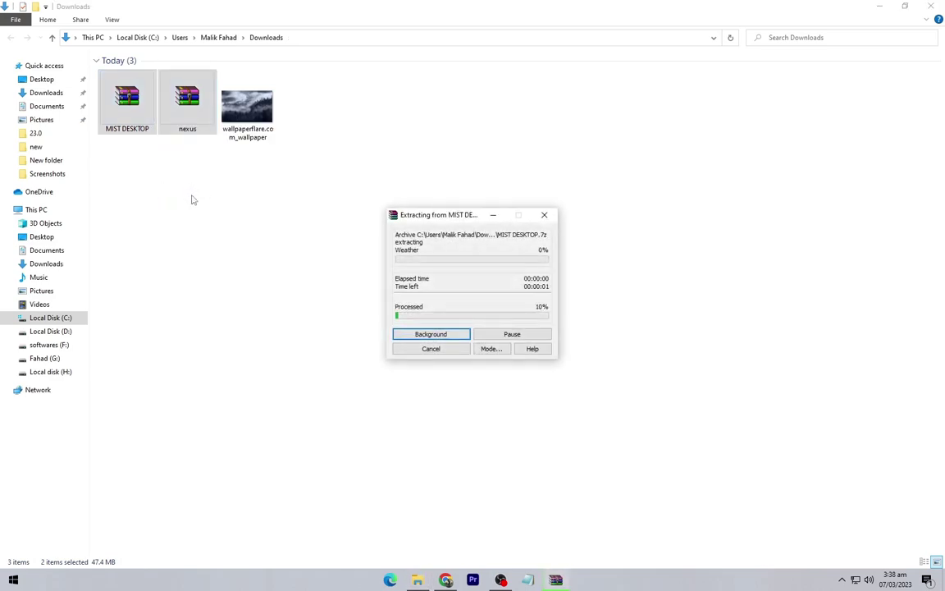
pyautogui.click(276, 294)
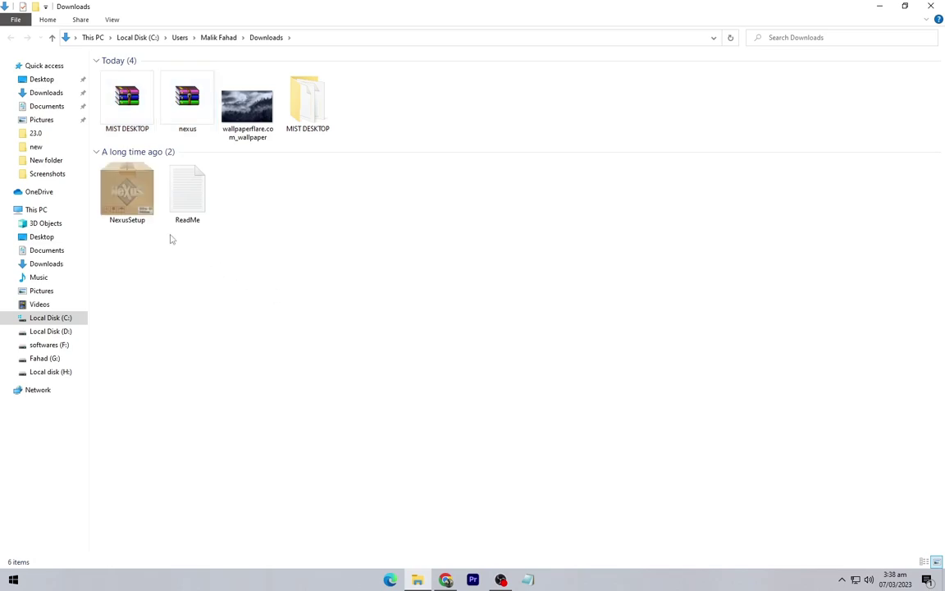
# - Run the NexusSetup installer with English as the setup language
pyautogui.click(125, 205)
pyautogui.rightClick(125, 208)
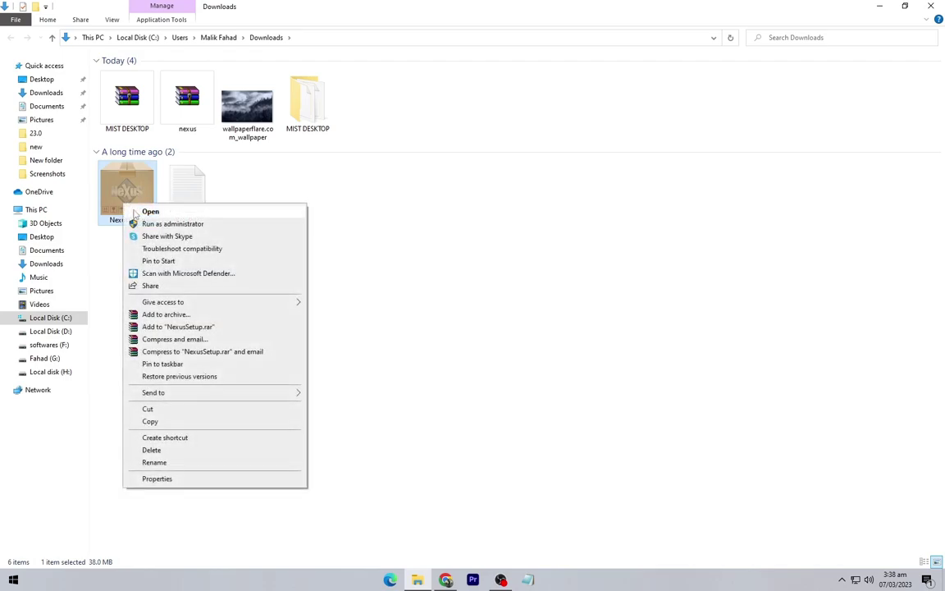
pyautogui.click(137, 210)
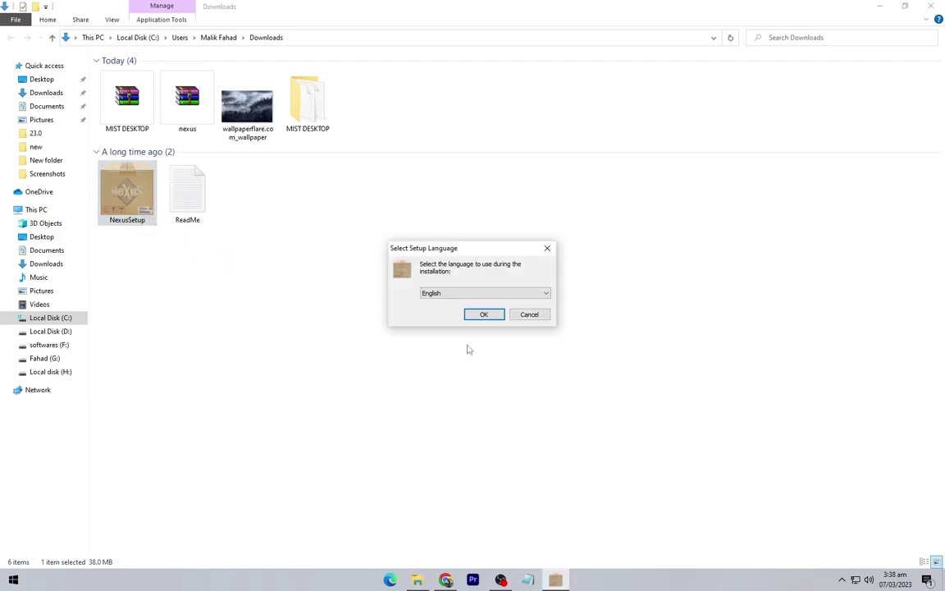
pyautogui.click(484, 316)
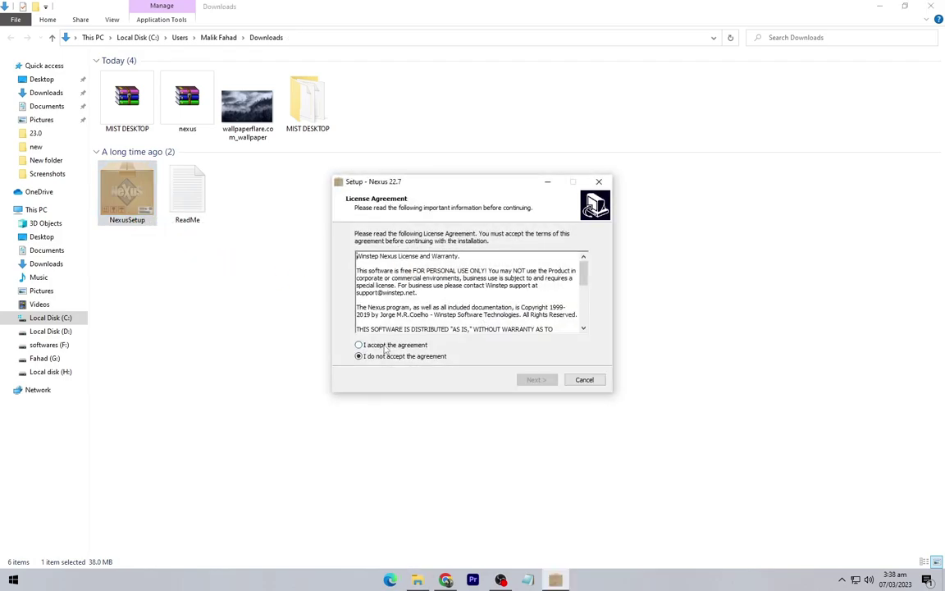
# - Accept the license, keep the default location and Winstep Start Menu folder, and install Nexus 22.7
pyautogui.click(384, 346)
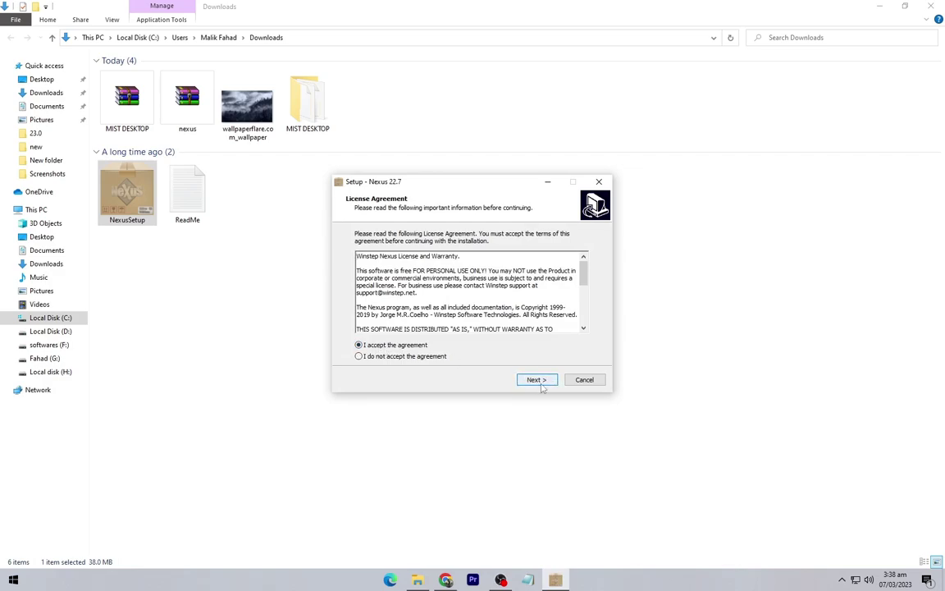
pyautogui.click(540, 384)
pyautogui.click(537, 381)
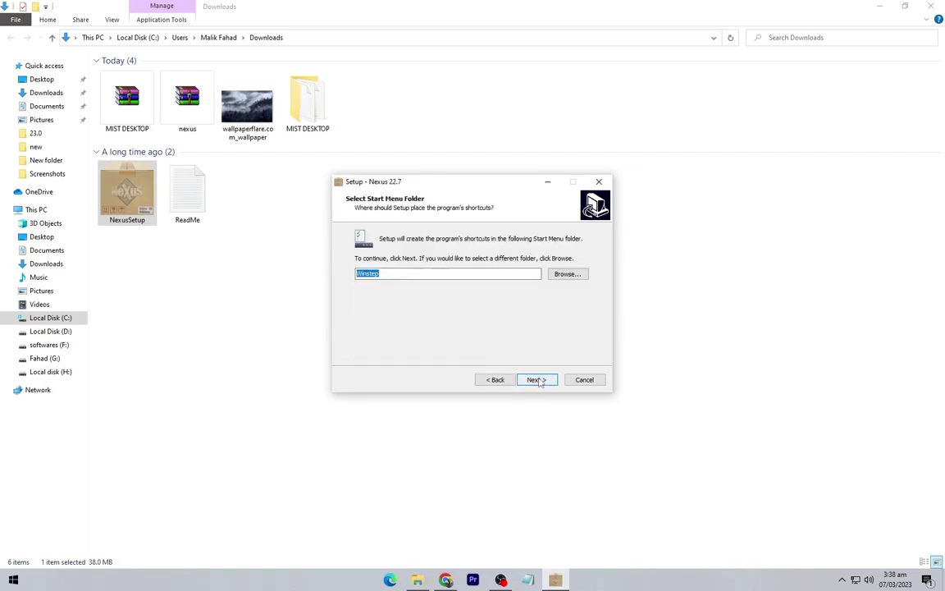
pyautogui.click(539, 380)
pyautogui.click(538, 380)
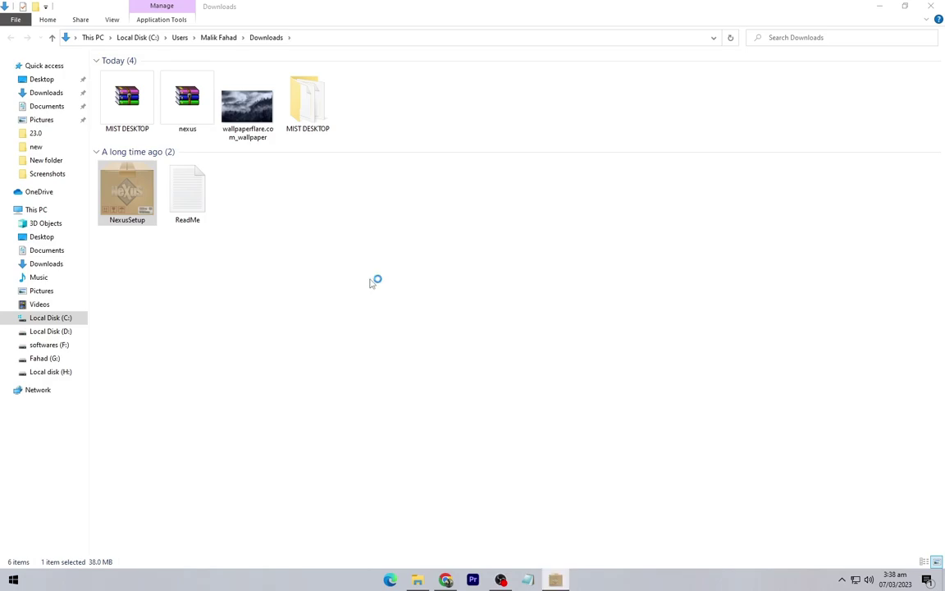
# - Show the desktop and open the Advanced page of Nexus Preferences from the dock
pyautogui.press('super+d')
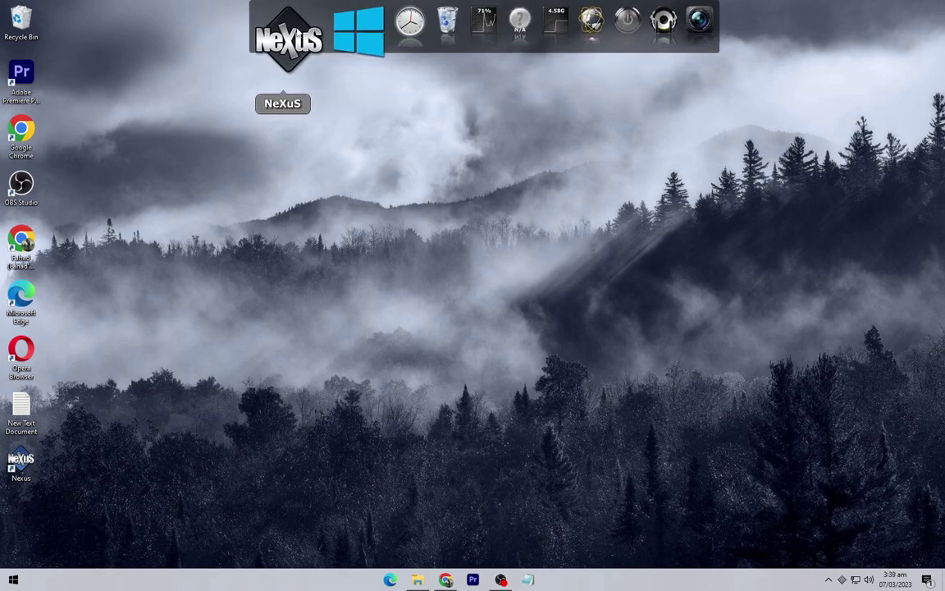
pyautogui.click(294, 33)
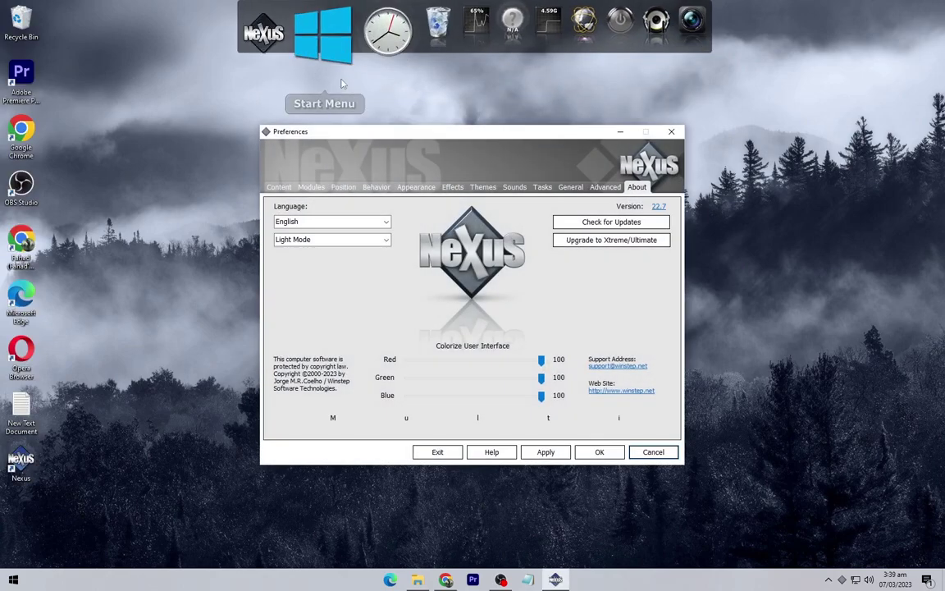
pyautogui.click(603, 188)
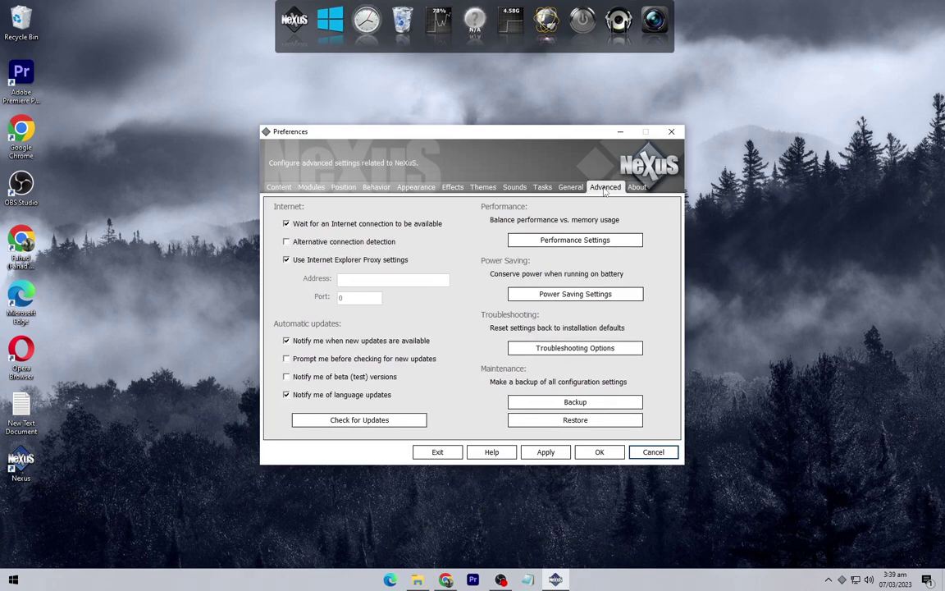
# - Restore wsbackup.wbk from Downloads > MIST DESKTOP > DOCK, using Large icons view to find it
pyautogui.click(586, 423)
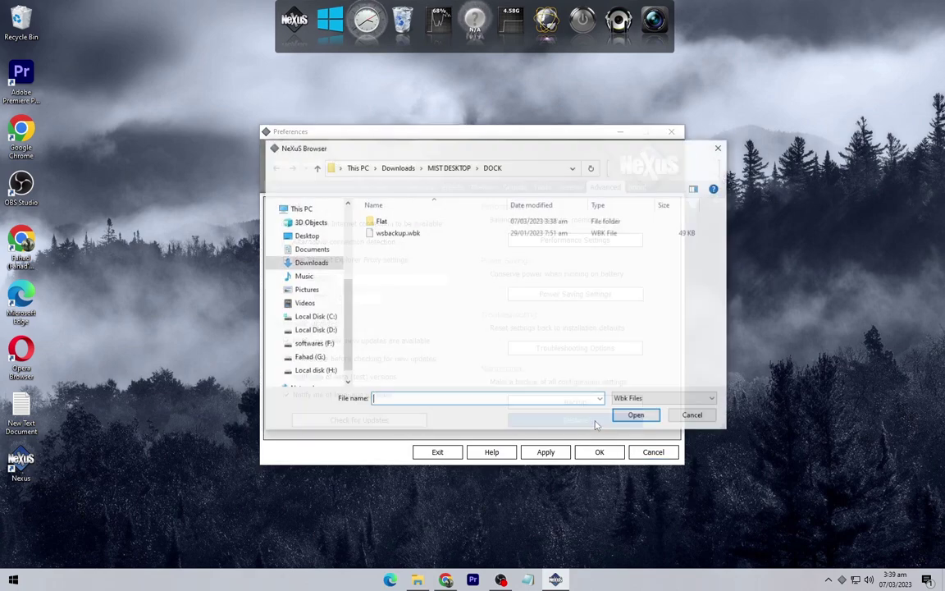
pyautogui.click(328, 264)
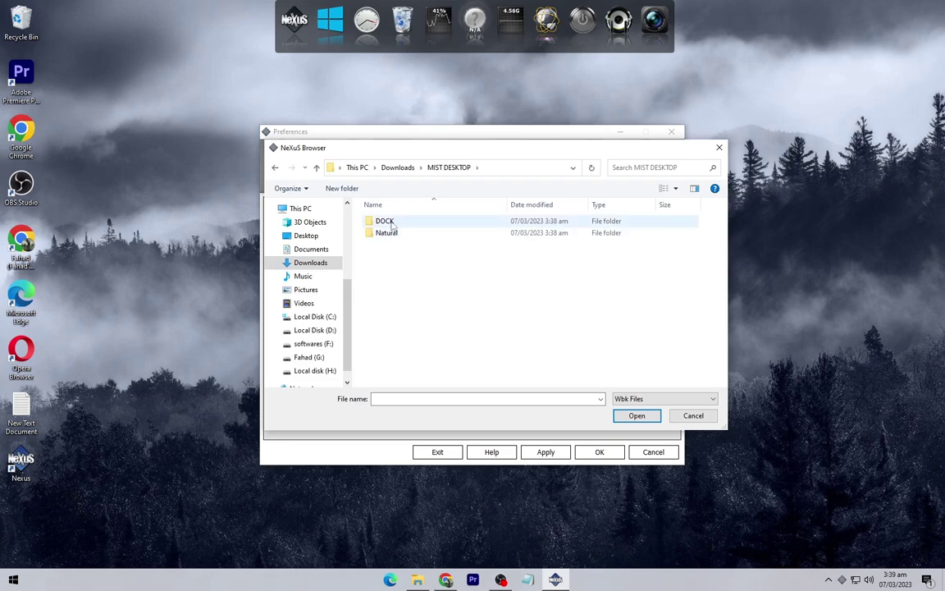
pyautogui.click(394, 233)
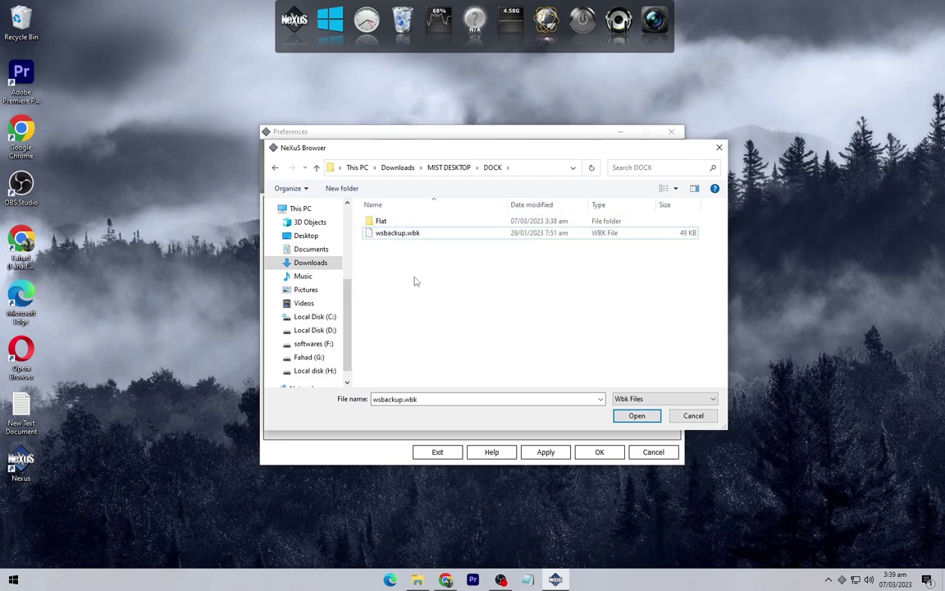
pyautogui.rightClick(415, 278)
pyautogui.moveTo(459, 284)
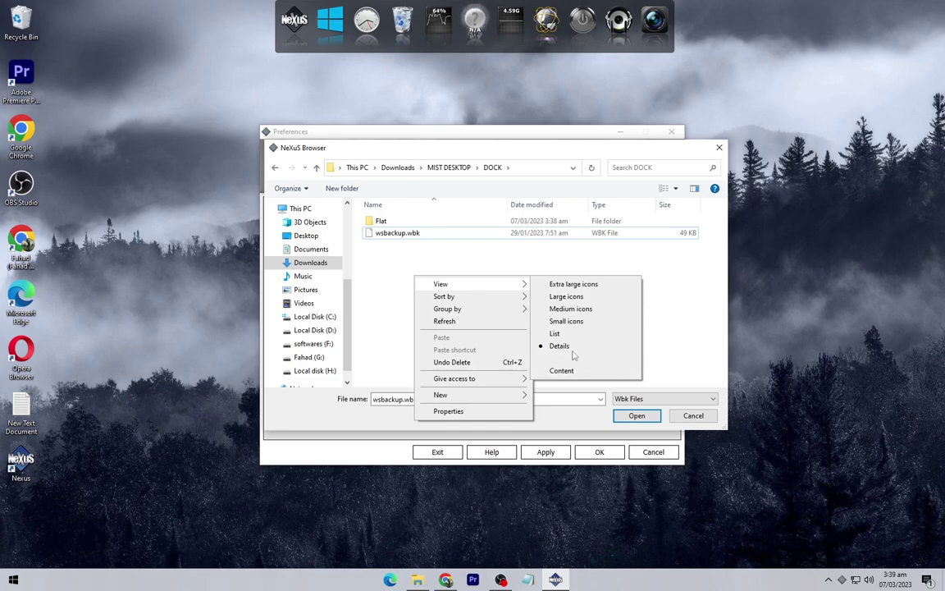
pyautogui.click(579, 297)
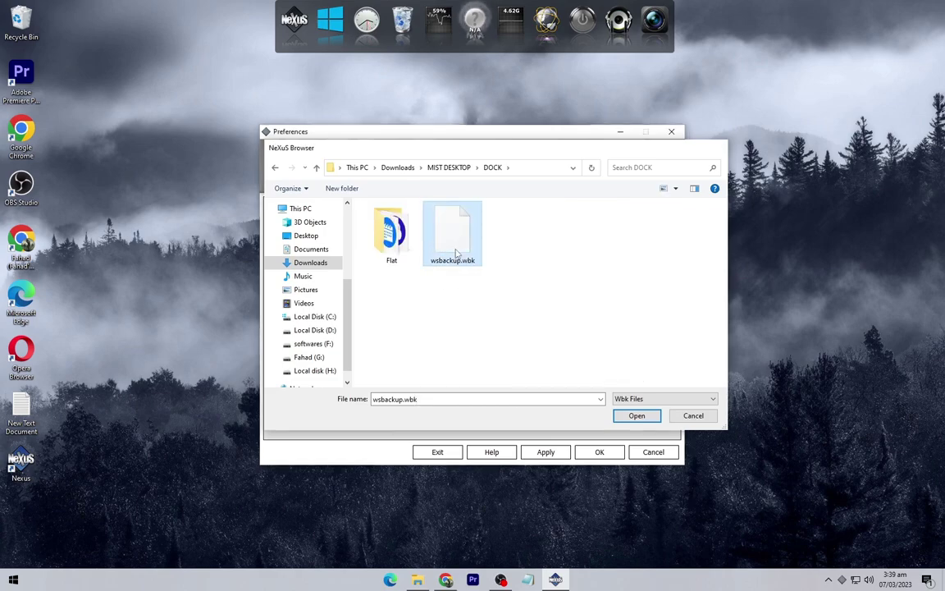
pyautogui.doubleClick(456, 254)
# - Apply and confirm the restored Nexus dock settings, then return to Chrome
pyautogui.click(546, 453)
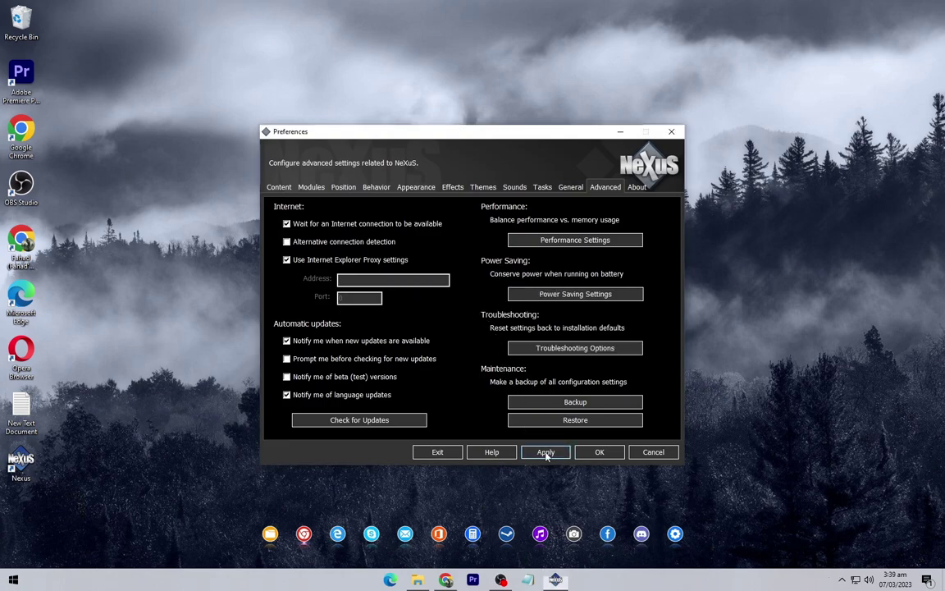
pyautogui.click(602, 453)
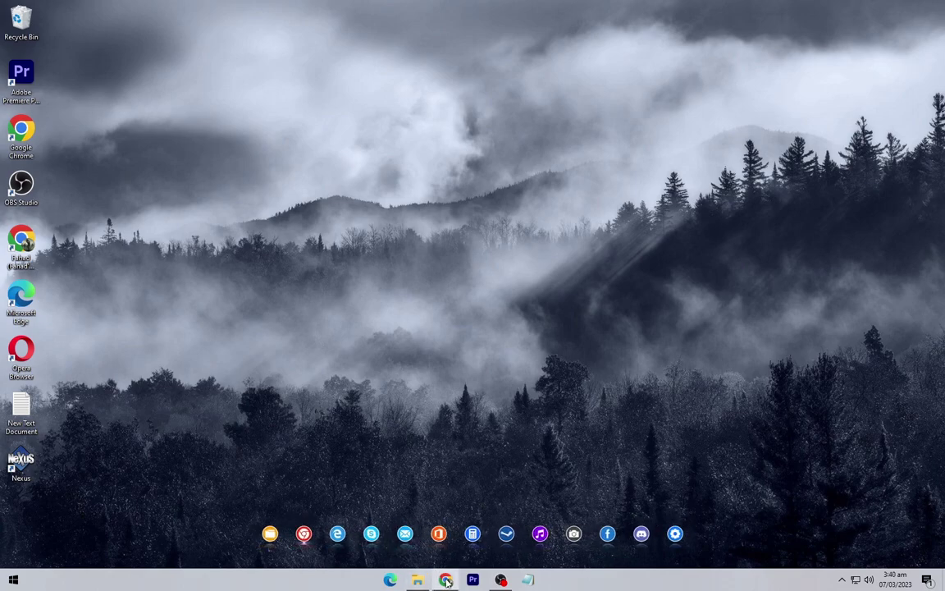
pyautogui.click(446, 580)
# - Download the Rainmeter 4.5.17 installer from the Rainmeter site and show it in its folder
pyautogui.click(361, 9)
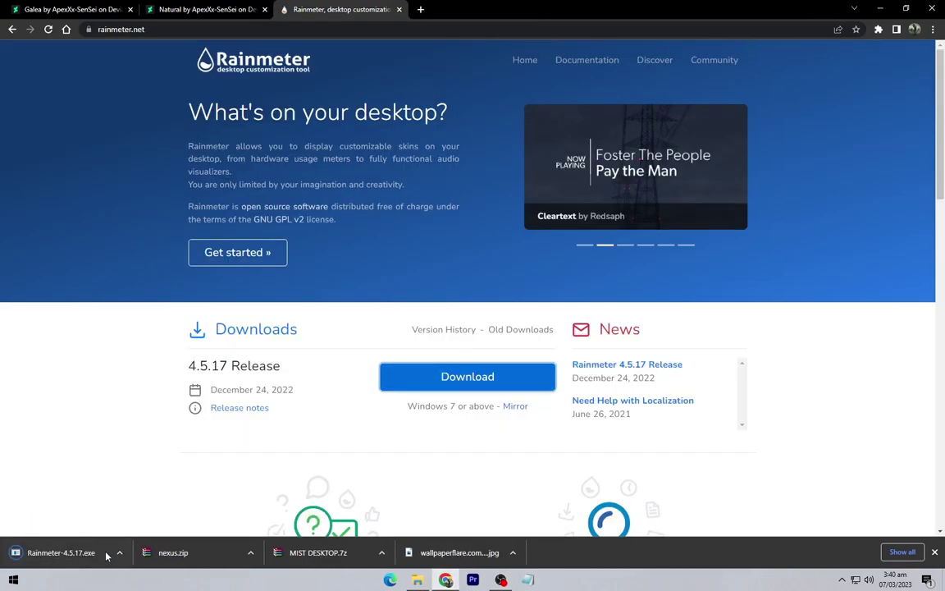
pyautogui.click(120, 556)
pyautogui.click(181, 515)
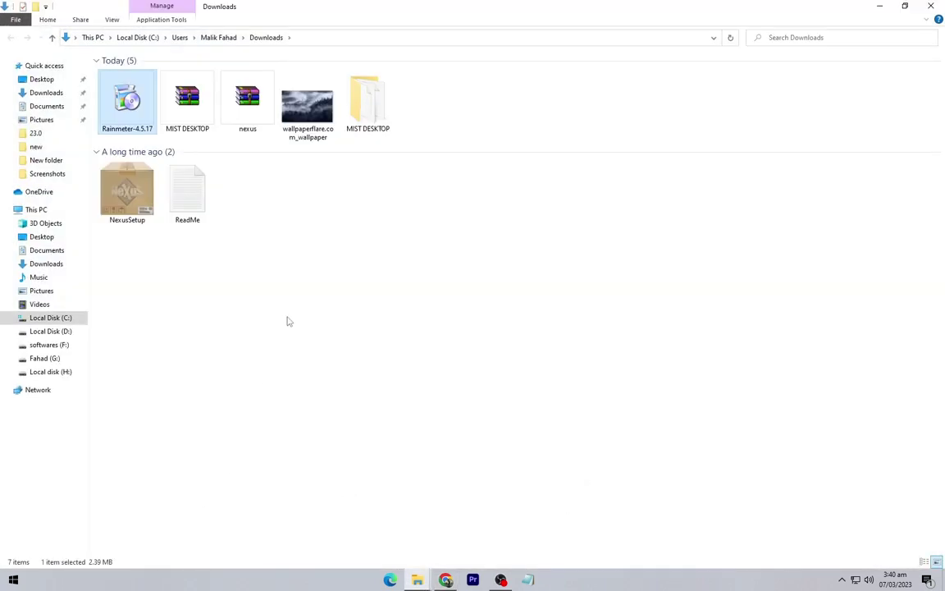
# - Install Rainmeter-4.5.17.exe as administrator with default options, launching Rainmeter at finish
pyautogui.click(327, 292)
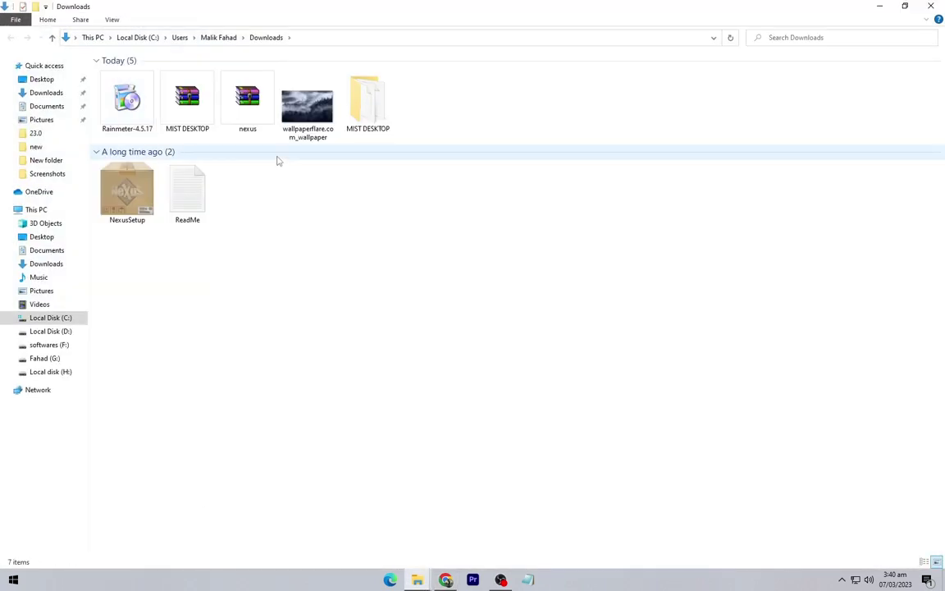
pyautogui.rightClick(131, 112)
pyautogui.click(164, 122)
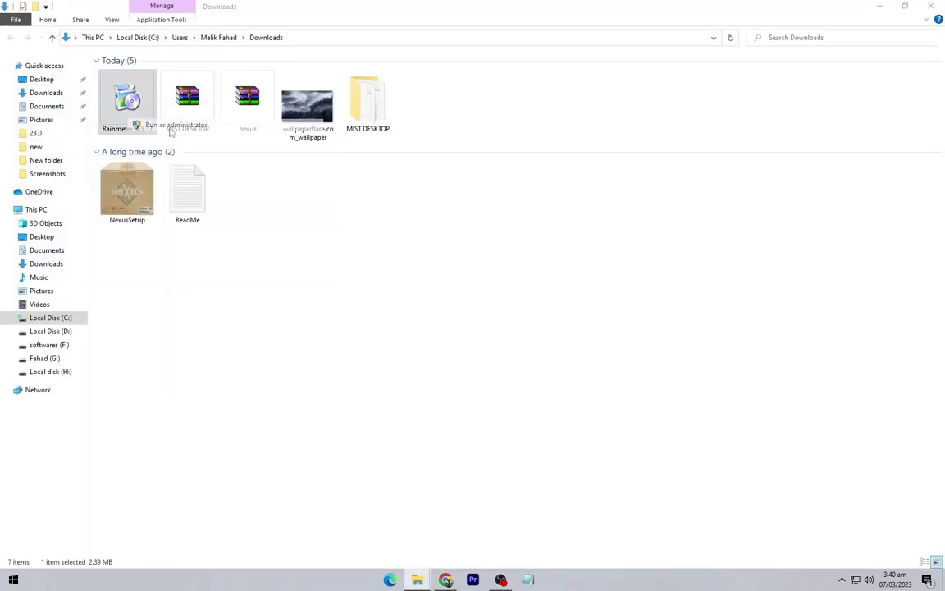
pyautogui.click(535, 380)
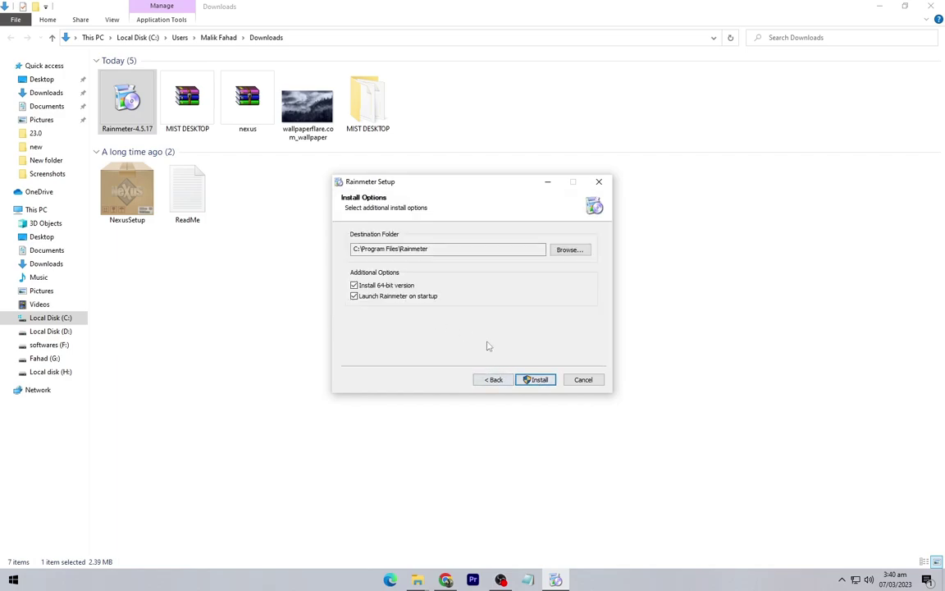
pyautogui.click(541, 382)
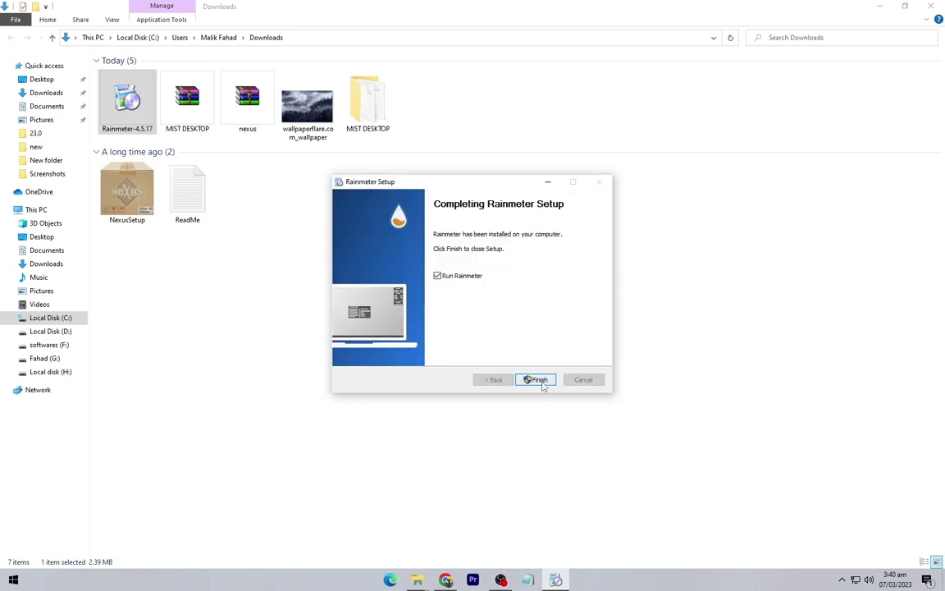
pyautogui.click(539, 380)
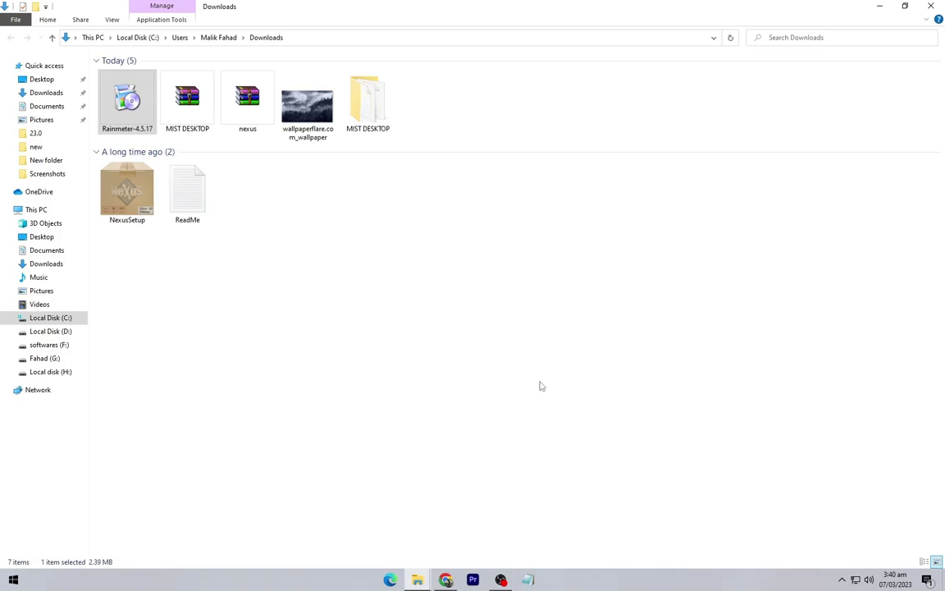
# - Unload the default illustro Welcome, Disks, System and Clock skins from the desktop
pyautogui.press('super+d')
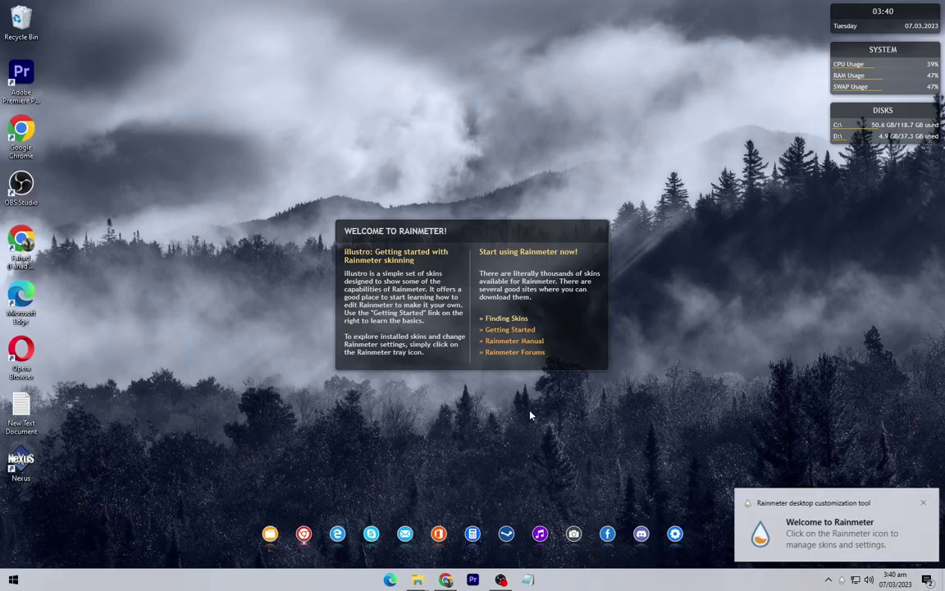
pyautogui.rightClick(560, 337)
pyautogui.click(607, 468)
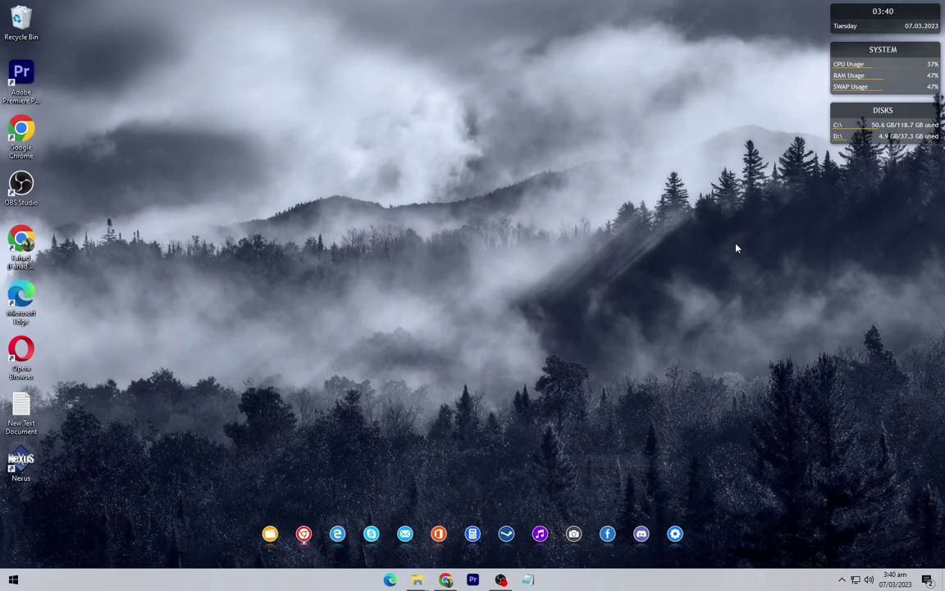
pyautogui.rightClick(870, 138)
pyautogui.click(894, 265)
pyautogui.rightClick(870, 62)
pyautogui.click(893, 188)
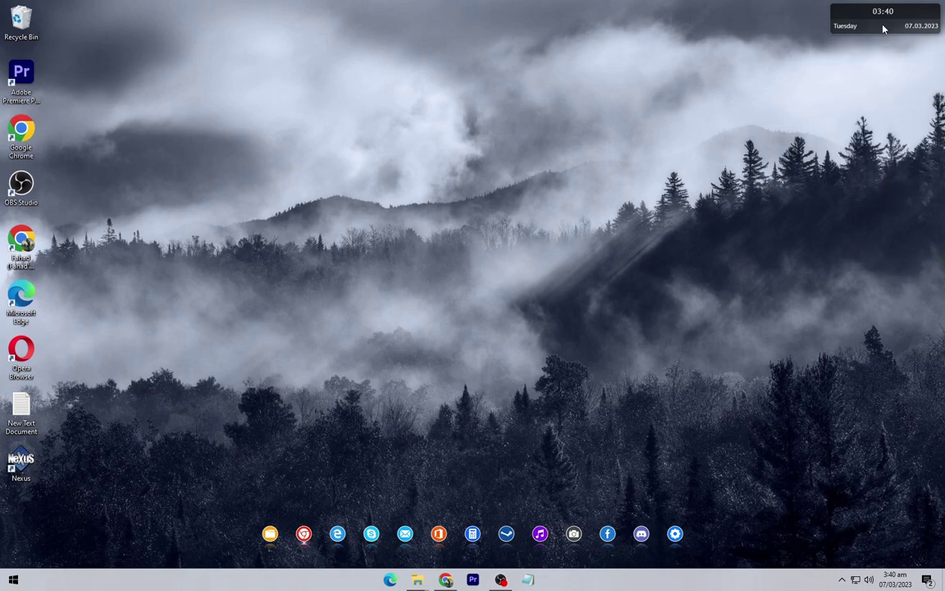
pyautogui.rightClick(878, 23)
pyautogui.click(894, 147)
# - Hide all desktop icons through the desktop's View options
pyautogui.rightClick(74, 121)
pyautogui.moveTo(177, 122)
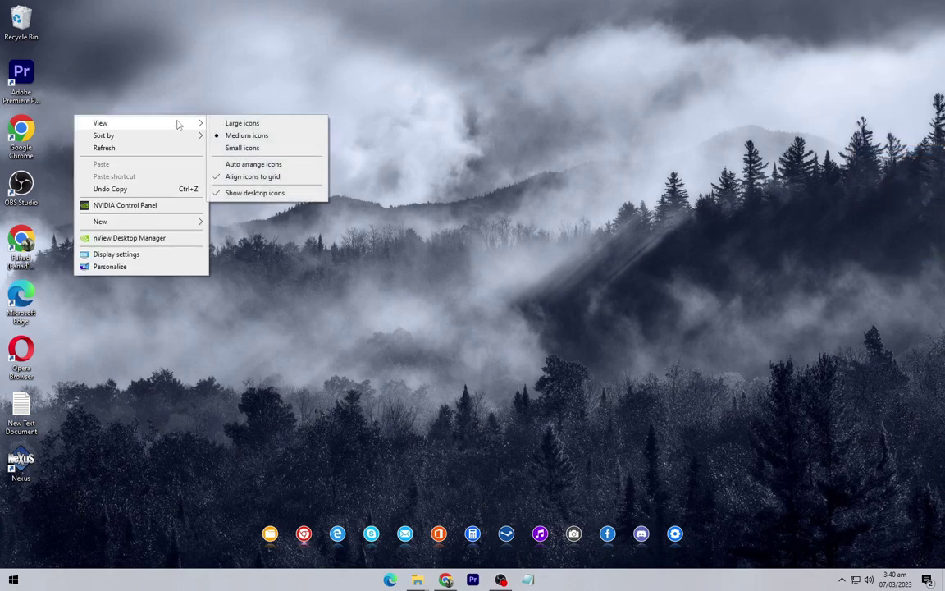
pyautogui.click(235, 194)
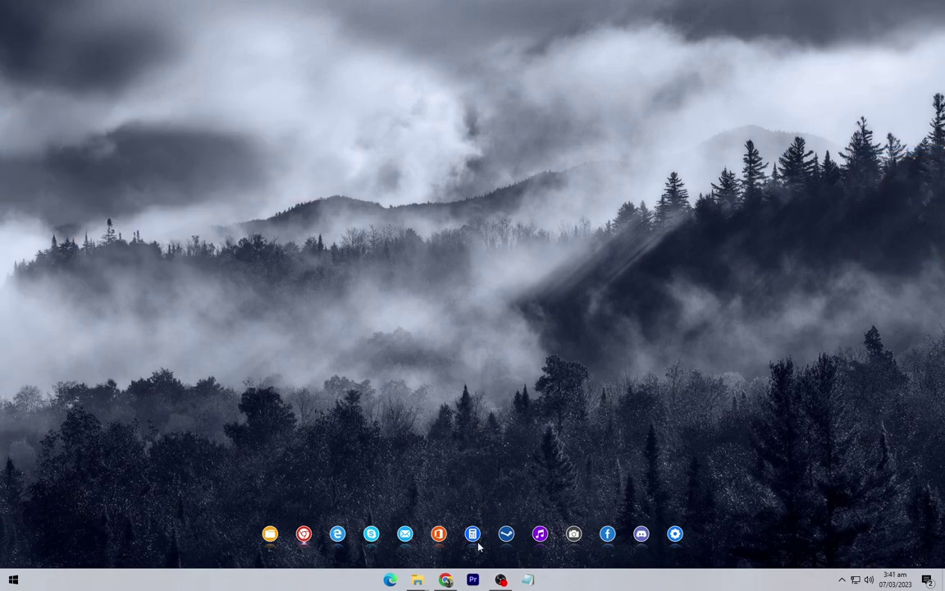
# - Close the DOCK window and install the Custom HoneyComb skin from the MIST DESKTOP folder
pyautogui.moveTo(419, 581)
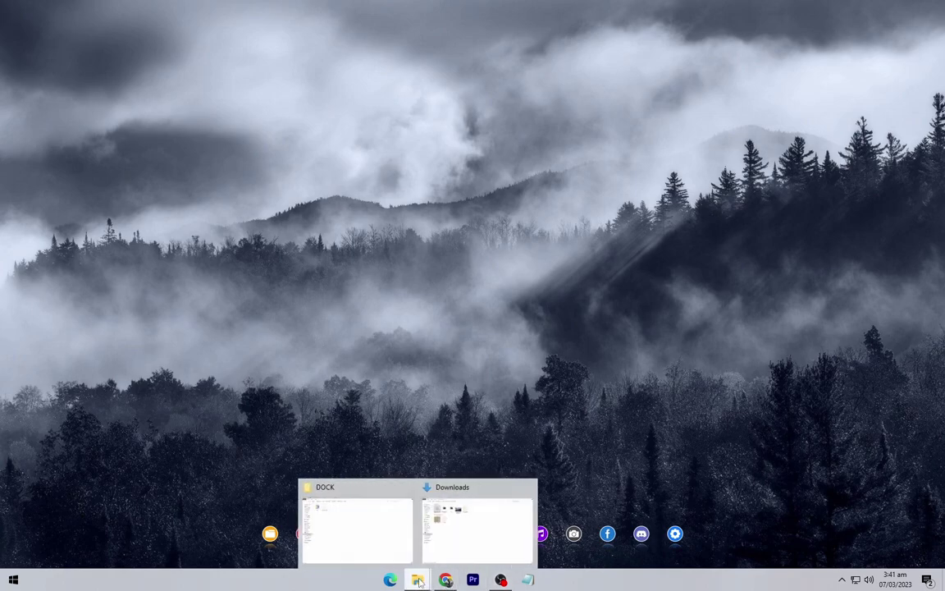
pyautogui.click(405, 486)
pyautogui.click(414, 526)
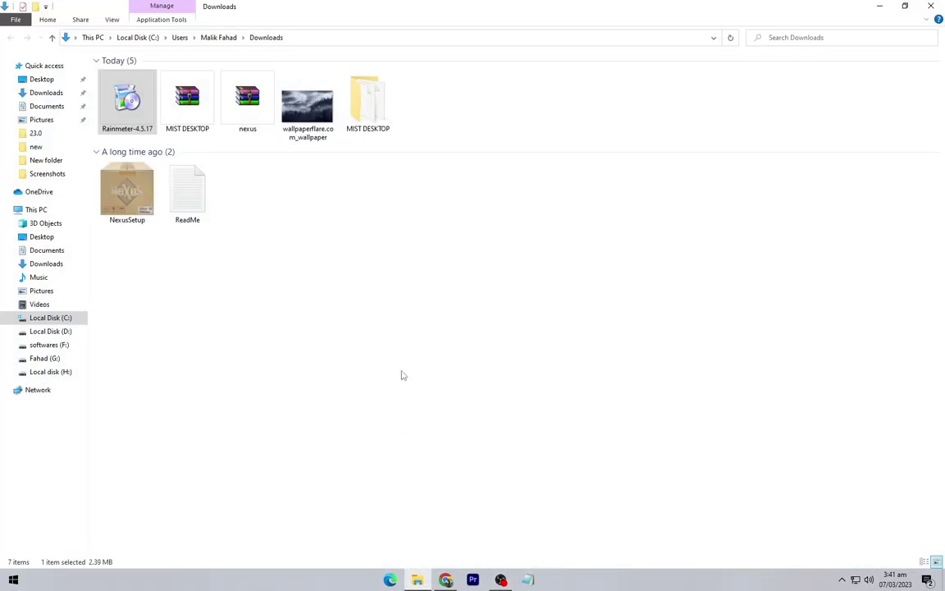
pyautogui.click(351, 228)
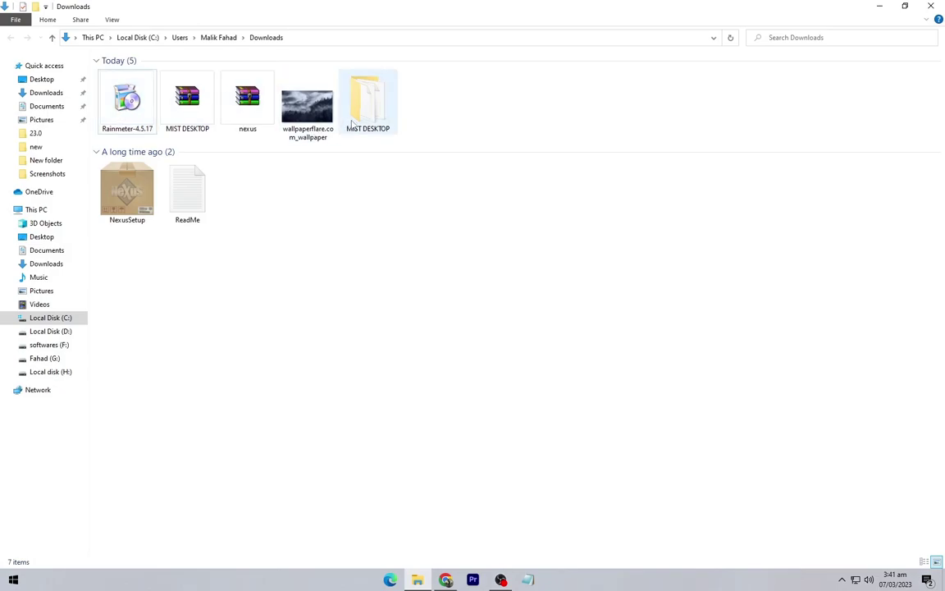
pyautogui.doubleClick(352, 123)
pyautogui.click(244, 107)
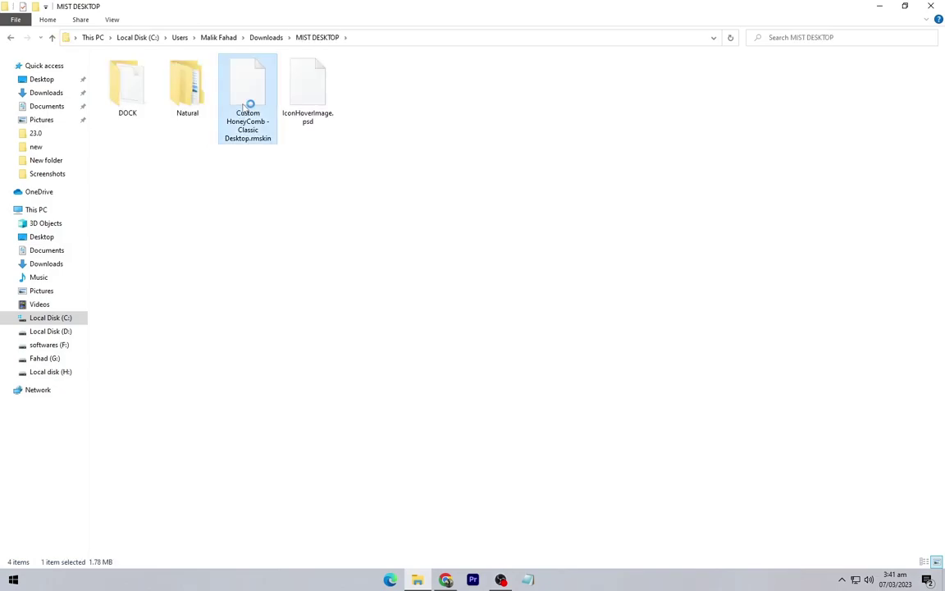
pyautogui.click(512, 379)
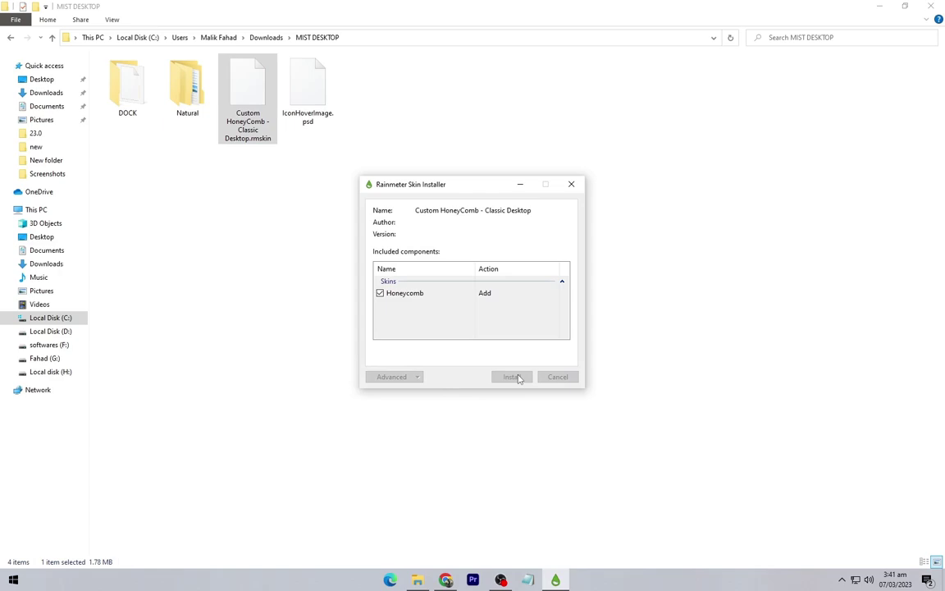
# - Copy the Natural folder into Documents\Rainmeter\Skins, then minimize File Explorer
pyautogui.rightClick(199, 99)
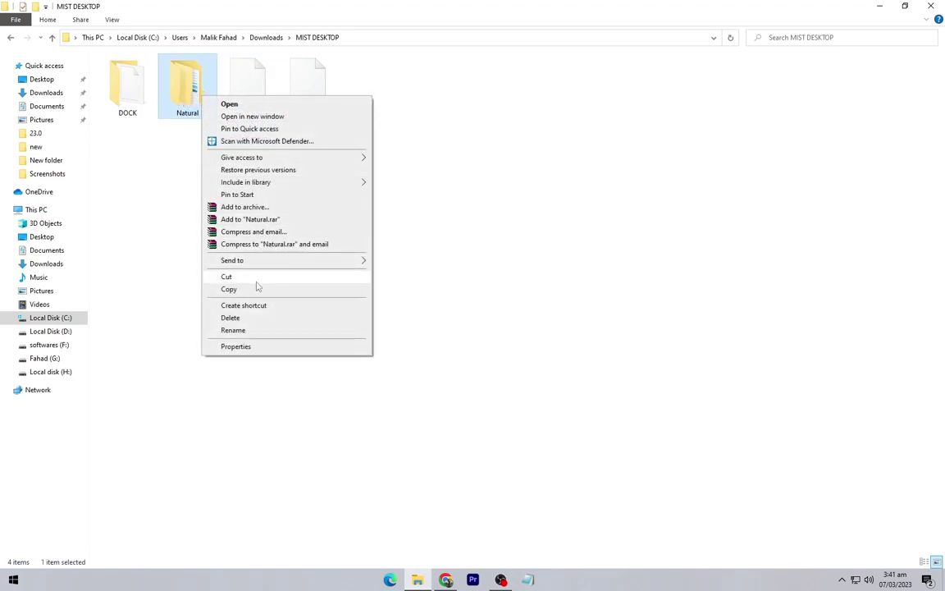
pyautogui.click(229, 289)
pyautogui.click(100, 192)
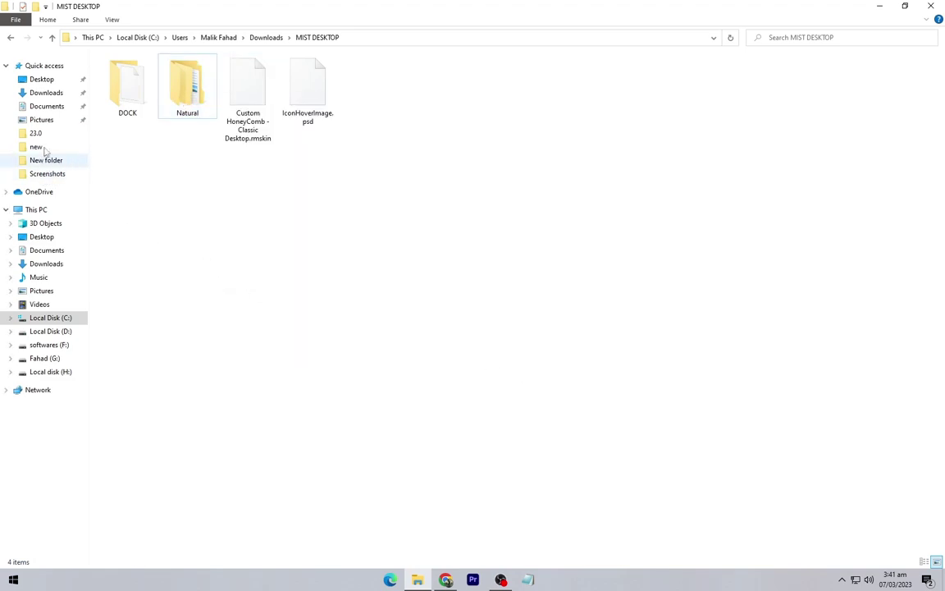
pyautogui.click(33, 107)
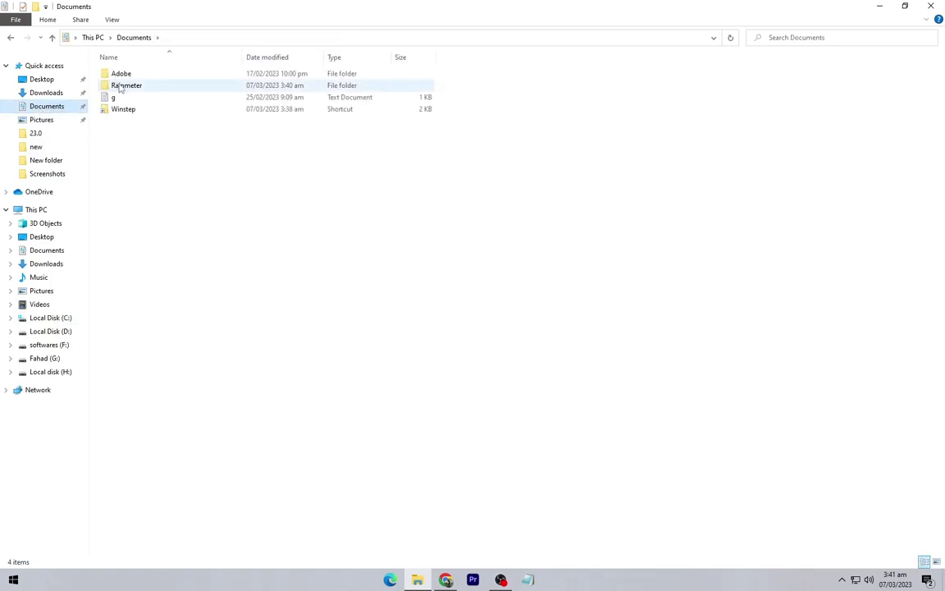
pyautogui.click(937, 561)
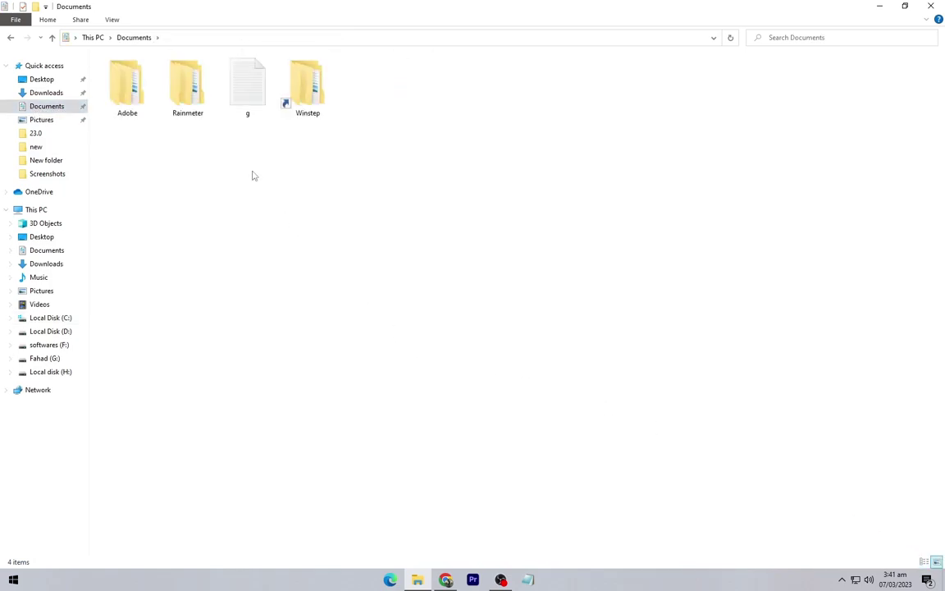
pyautogui.click(194, 105)
pyautogui.doubleClick(187, 99)
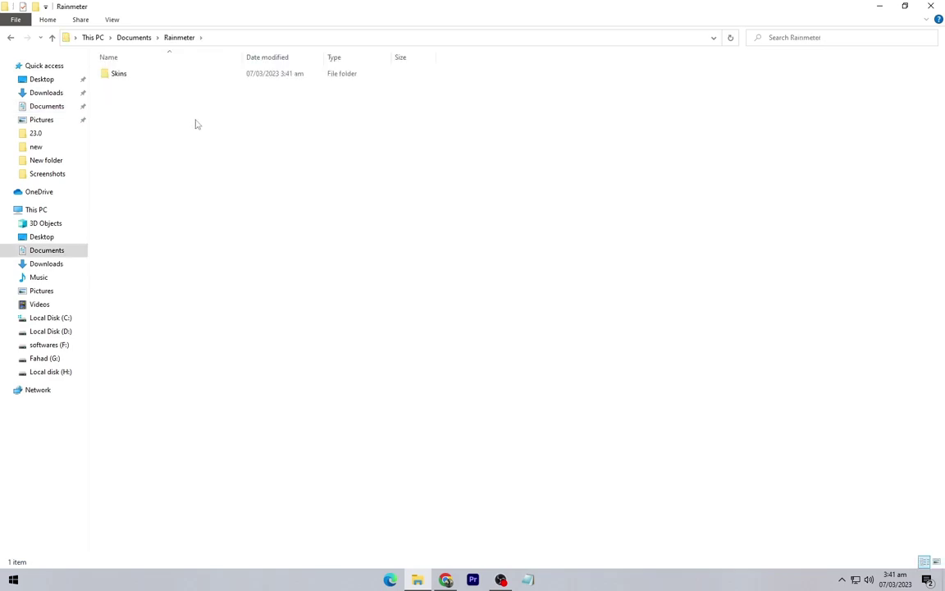
pyautogui.doubleClick(166, 79)
pyautogui.rightClick(264, 204)
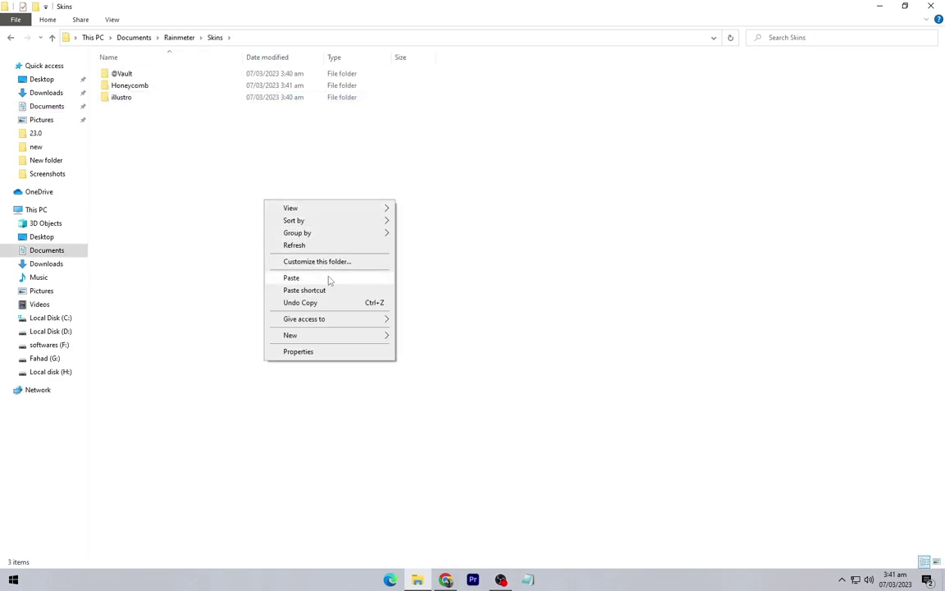
pyautogui.click(334, 282)
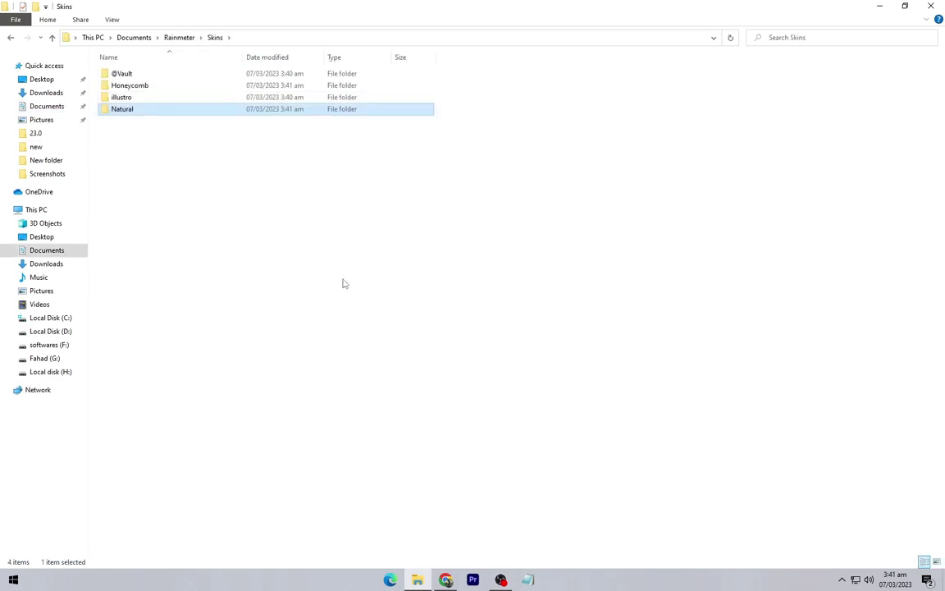
pyautogui.click(124, 133)
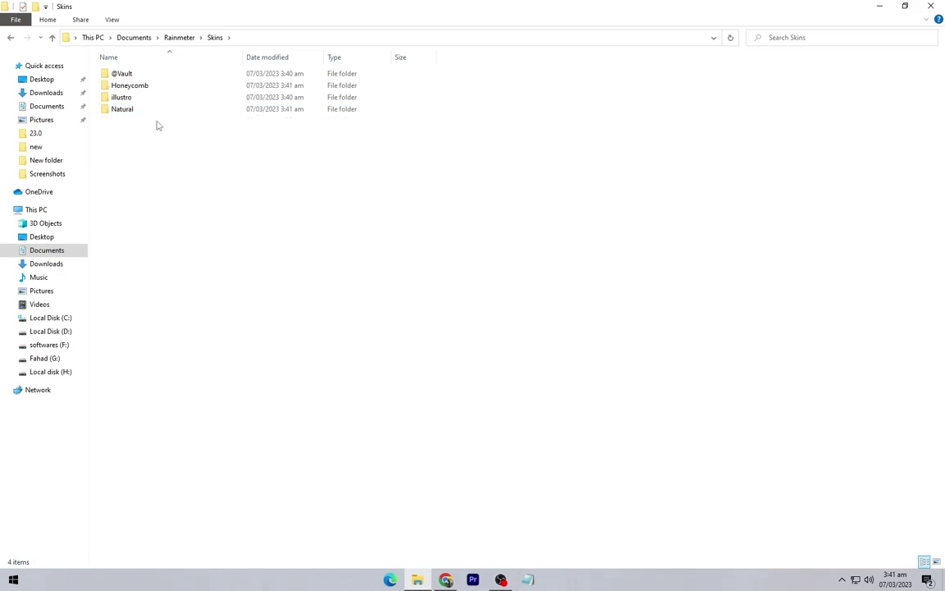
pyautogui.click(879, 8)
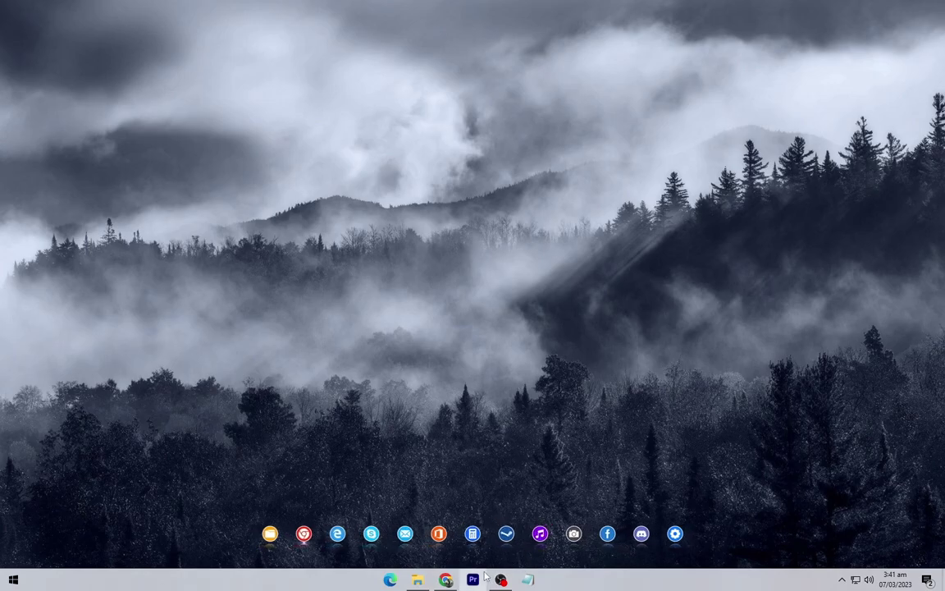
# - Download the Galea and Natural rmskin files from their DeviantArt tabs, then hide Chrome
pyautogui.click(446, 580)
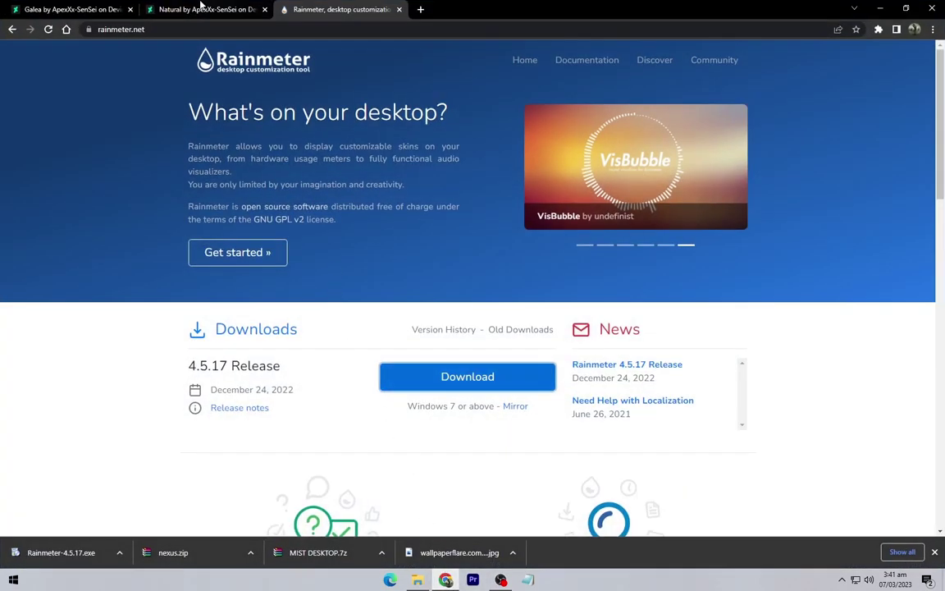
pyautogui.click(201, 7)
pyautogui.click(98, 9)
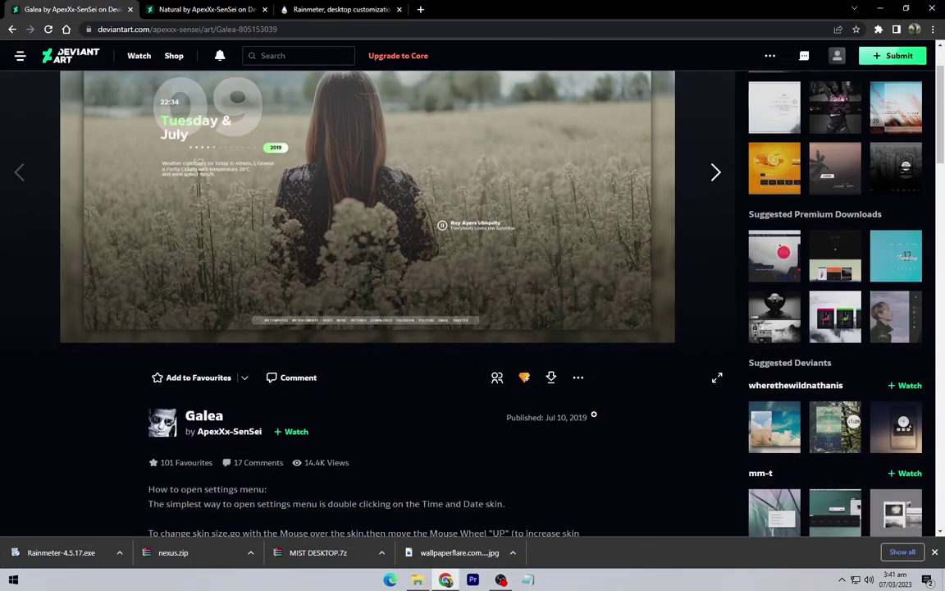
pyautogui.click(554, 386)
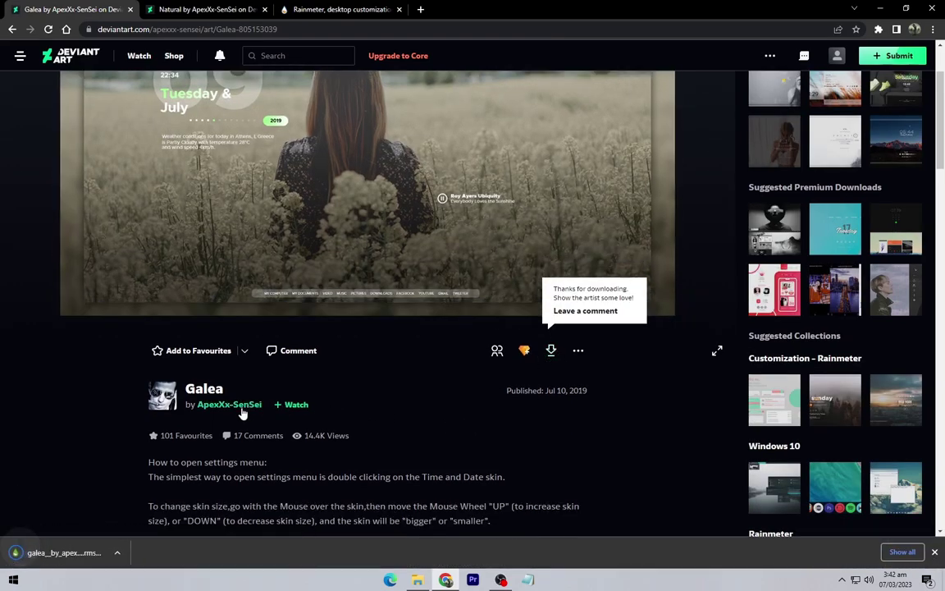
pyautogui.click(161, 7)
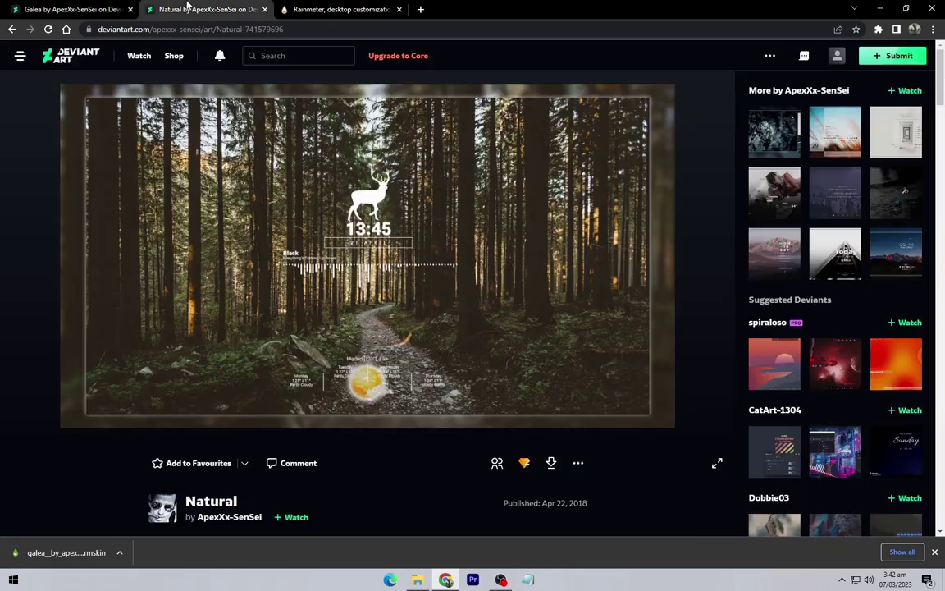
pyautogui.click(556, 472)
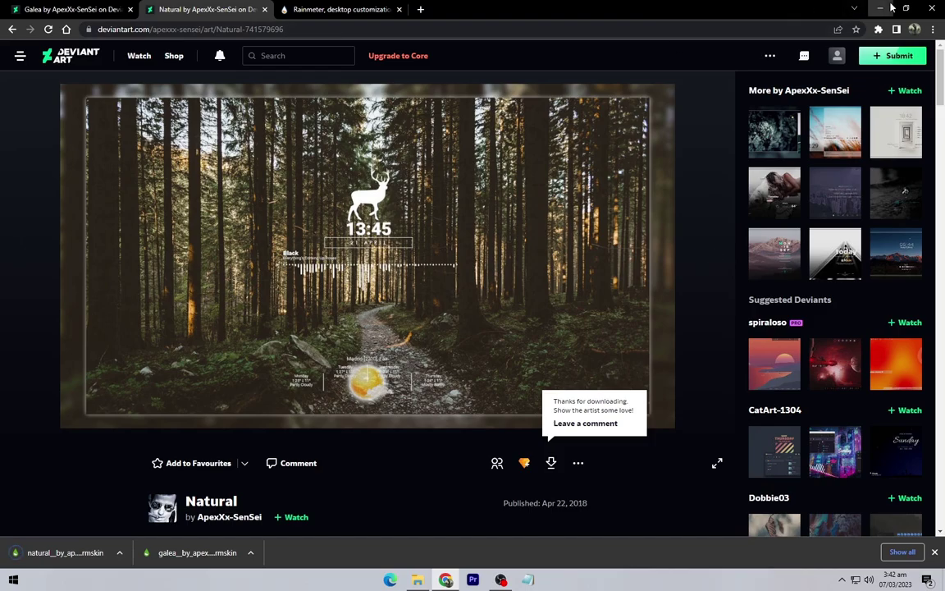
pyautogui.press('super+d')
# - Install the Natural rmskin from Downloads with 'Apply included layout' unticked
pyautogui.click(417, 578)
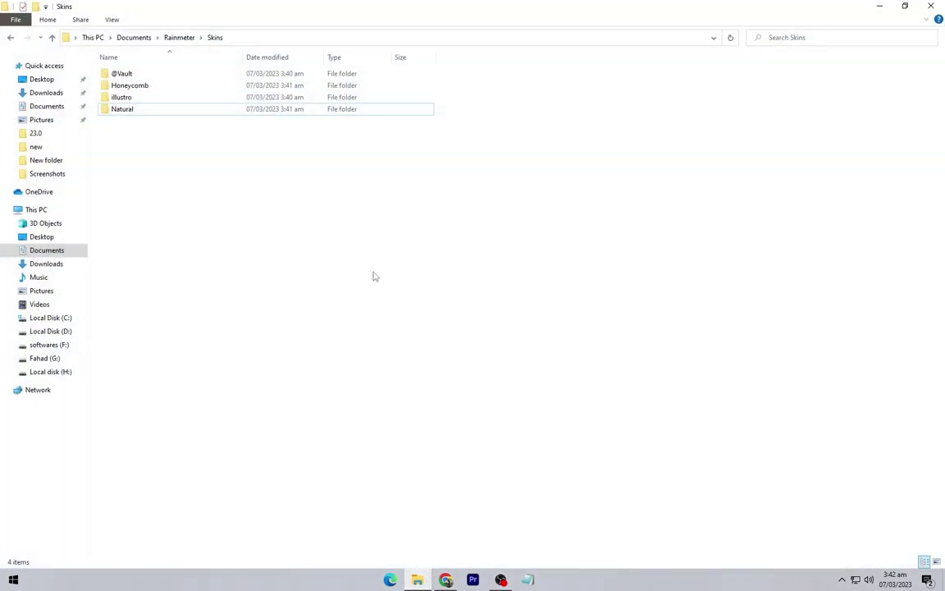
pyautogui.click(46, 92)
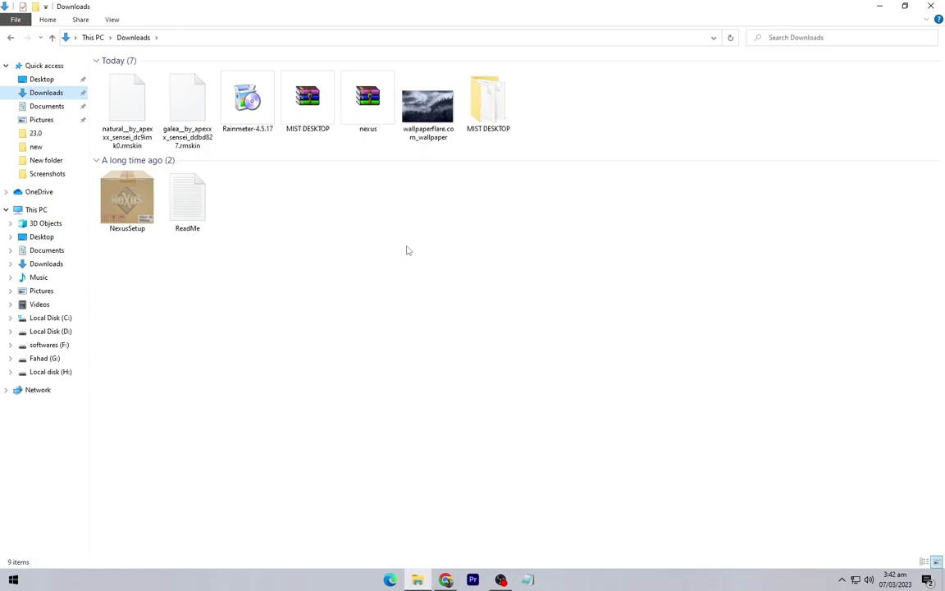
pyautogui.click(128, 117)
pyautogui.rightClick(128, 117)
pyautogui.click(146, 121)
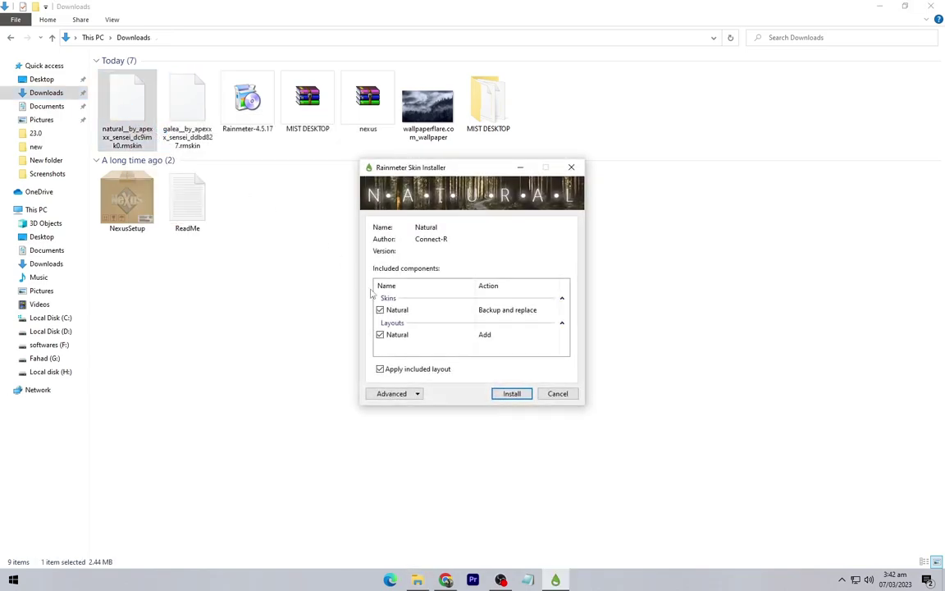
pyautogui.click(435, 369)
pyautogui.click(509, 393)
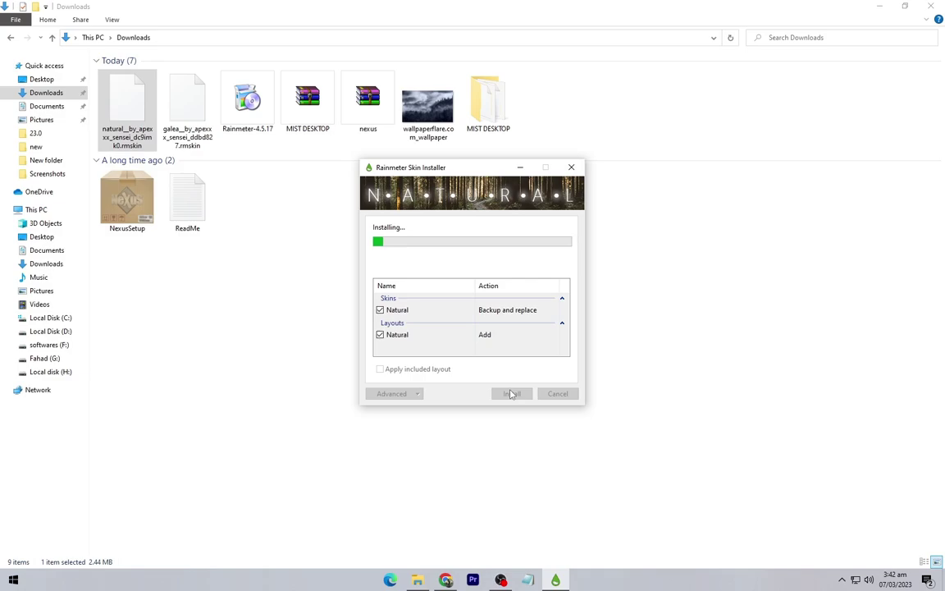
# - Install the Galea rmskin without its included layout, then close the Explorer window
pyautogui.doubleClick(187, 121)
pyautogui.rightClick(187, 121)
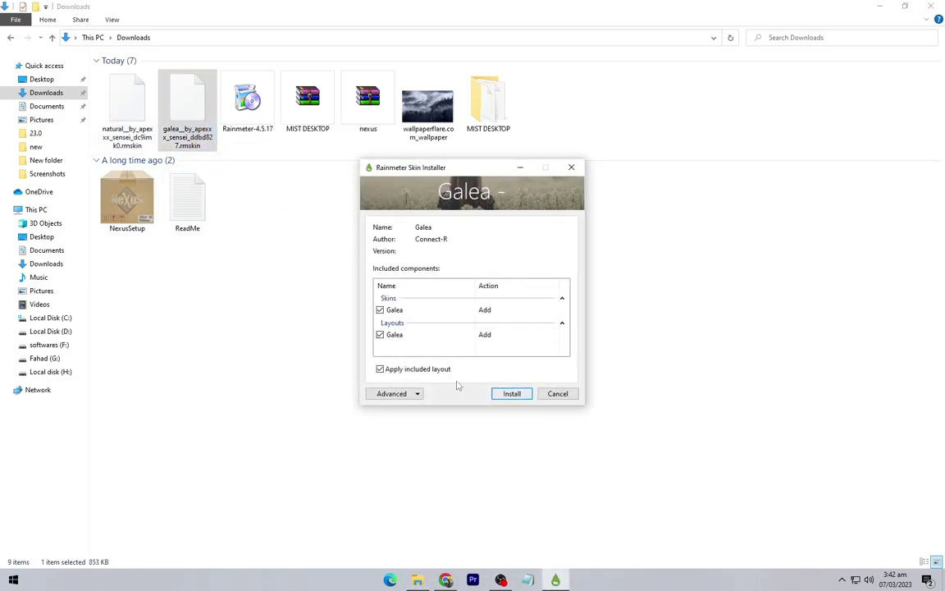
pyautogui.click(380, 369)
pyautogui.click(510, 394)
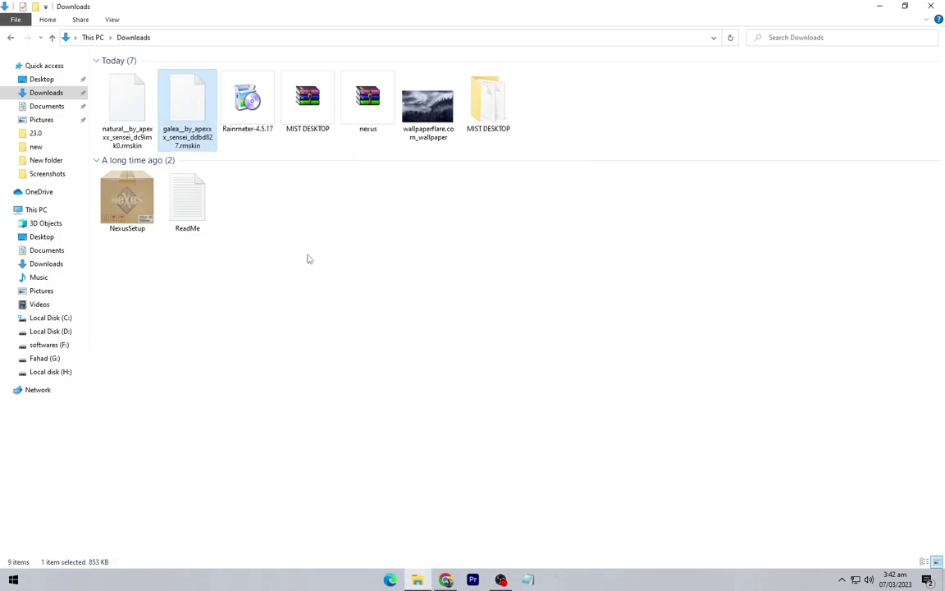
pyautogui.click(935, 5)
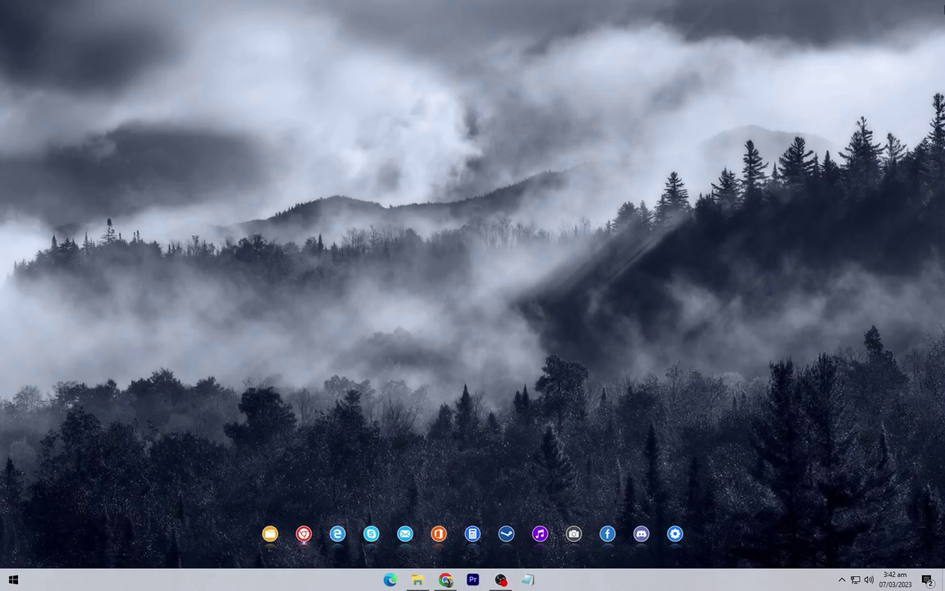
# - Turn on automatic hiding of the taskbar in taskbar settings
pyautogui.rightClick(693, 577)
pyautogui.click(709, 566)
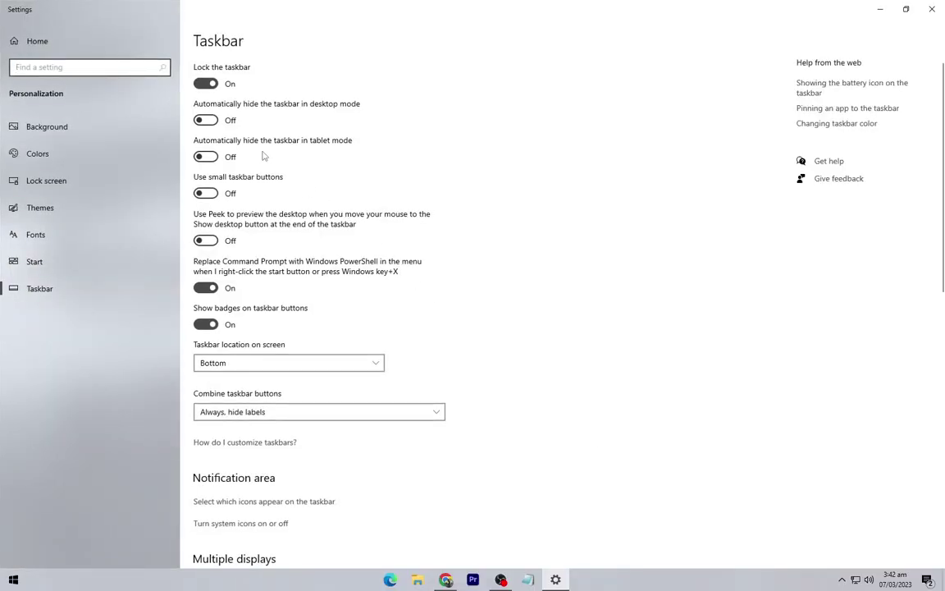
pyautogui.click(206, 121)
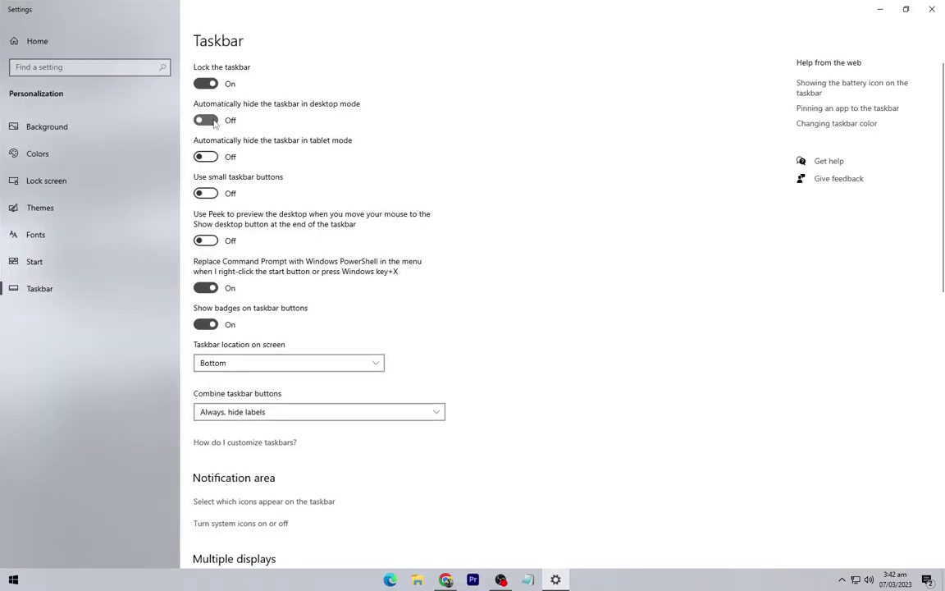
# - Set Windows colour mode to Dark under Personalization > Colors and close Settings
pyautogui.click(56, 165)
pyautogui.click(266, 219)
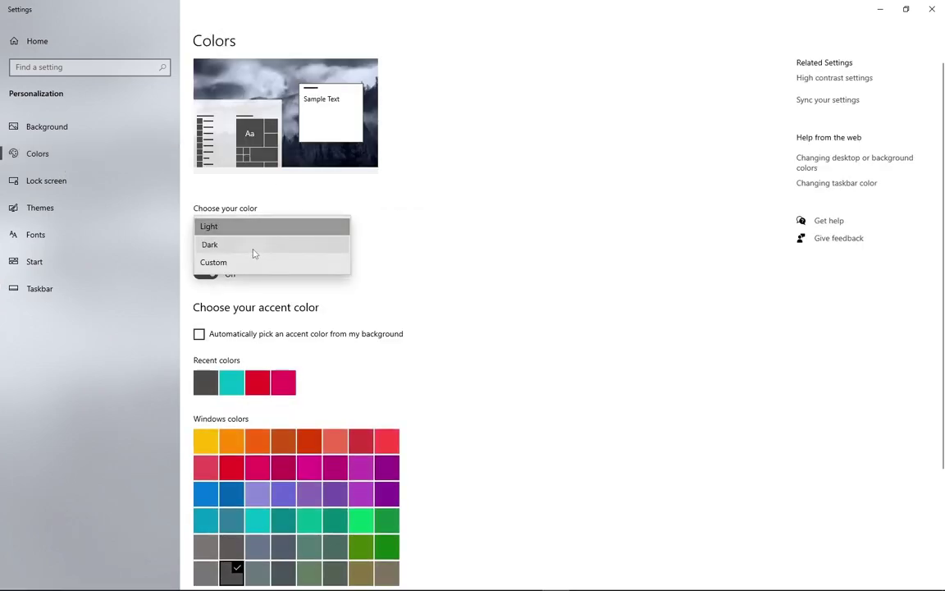
pyautogui.click(254, 251)
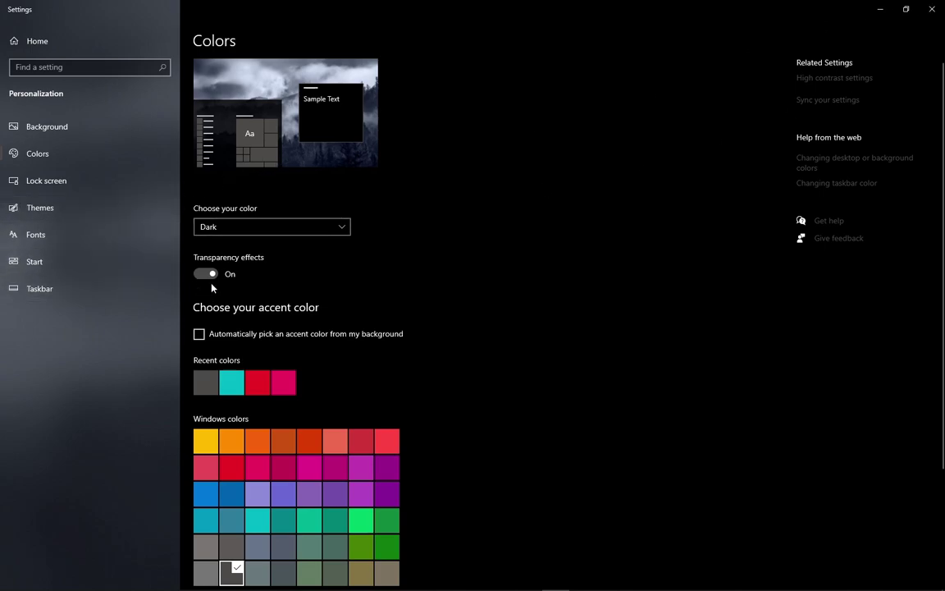
pyautogui.click(932, 9)
# - Open Manage Rainmeter from the tray, refresh all skins, and expand the Natural collection
pyautogui.click(841, 579)
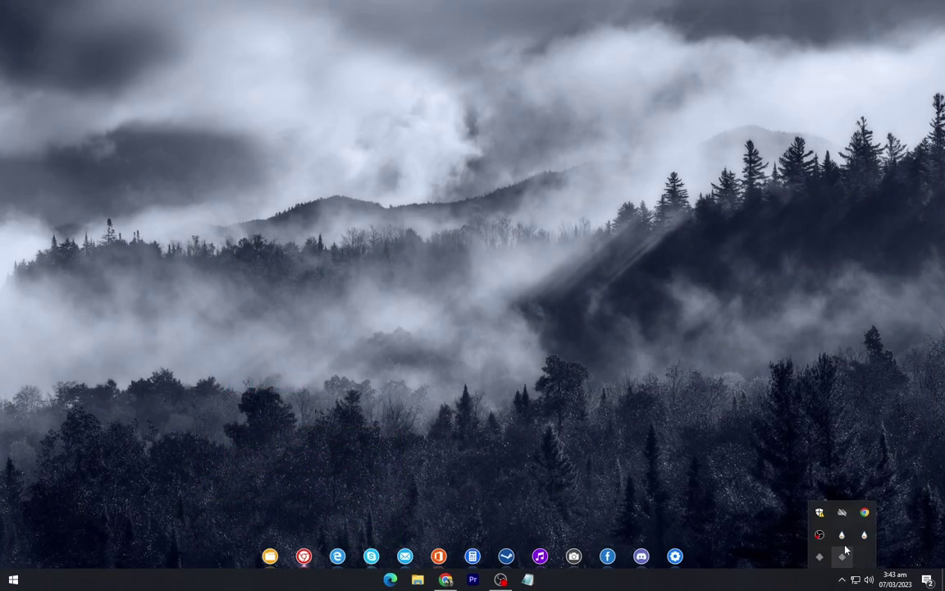
pyautogui.click(843, 536)
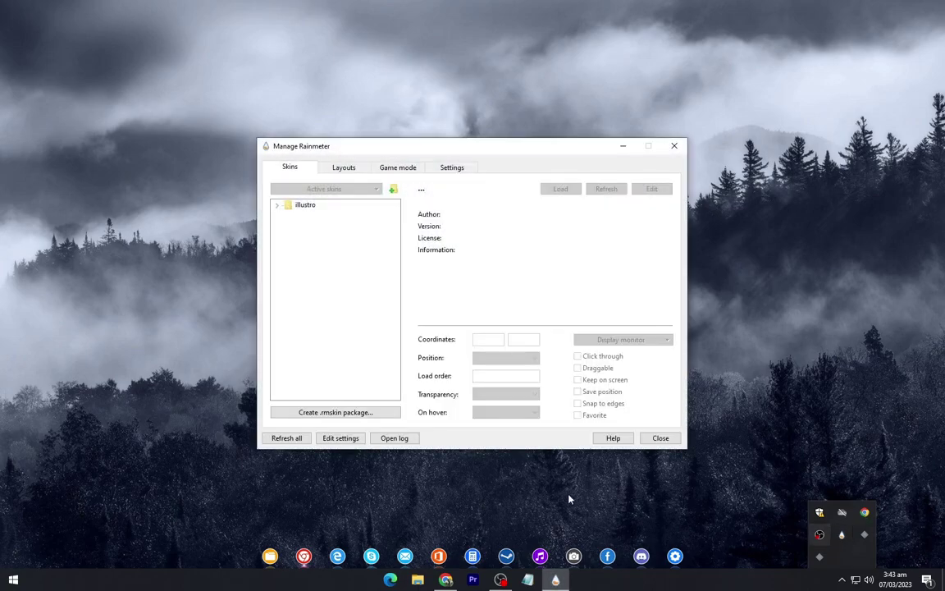
pyautogui.click(287, 439)
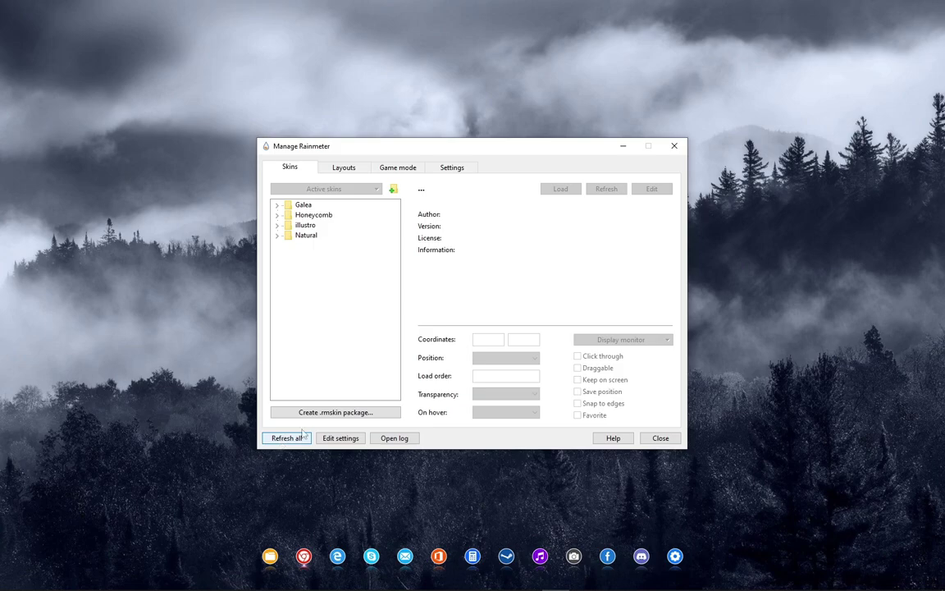
pyautogui.click(306, 274)
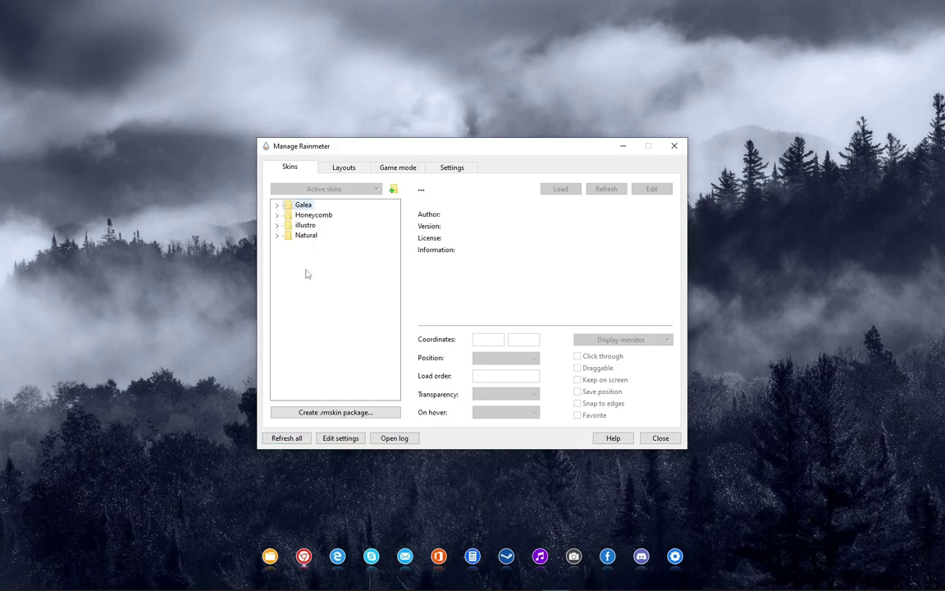
pyautogui.click(278, 235)
# - Load Natural's Clock.ini deer clock and set its position to On desktop
pyautogui.click(288, 246)
pyautogui.rightClick(322, 256)
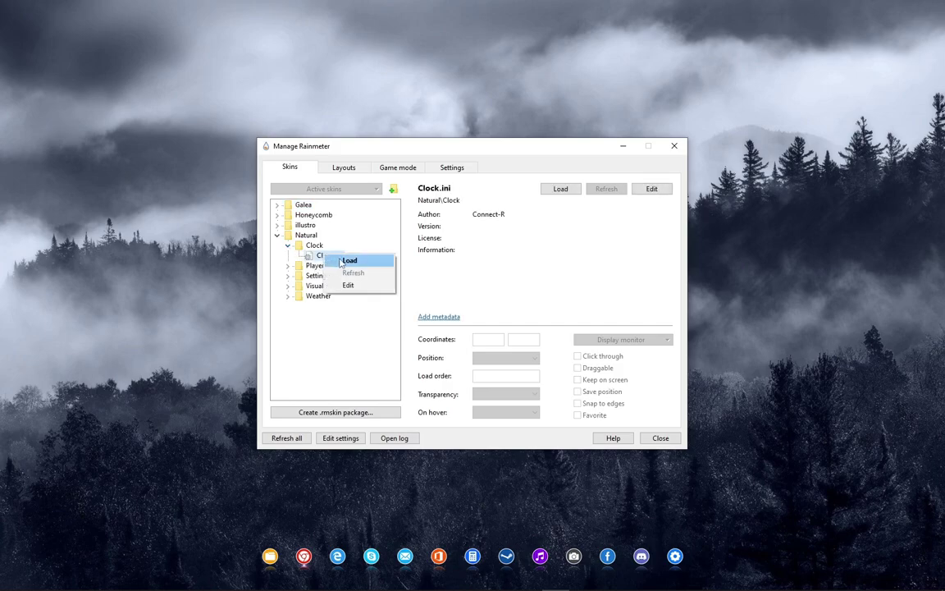
pyautogui.click(344, 258)
pyautogui.click(521, 360)
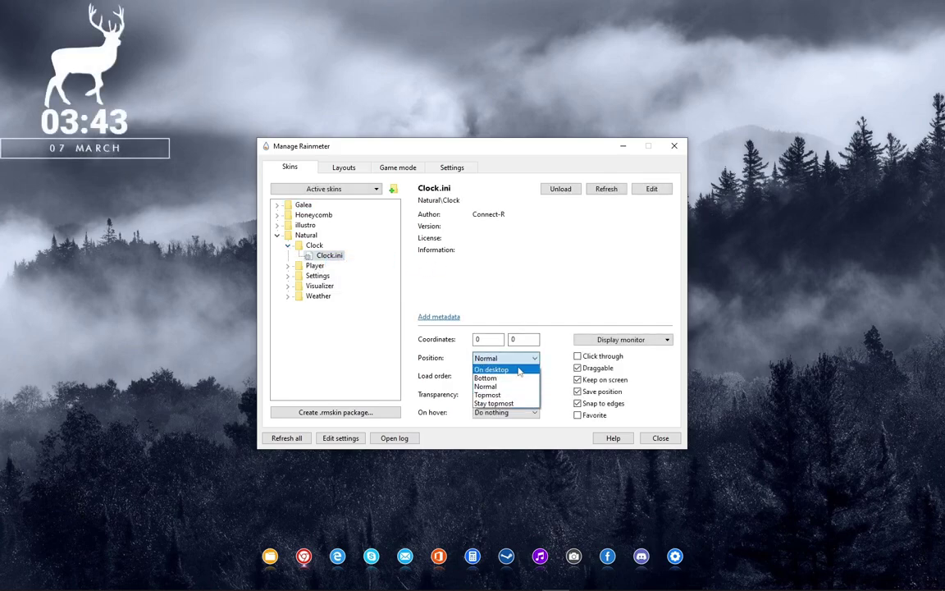
pyautogui.click(532, 370)
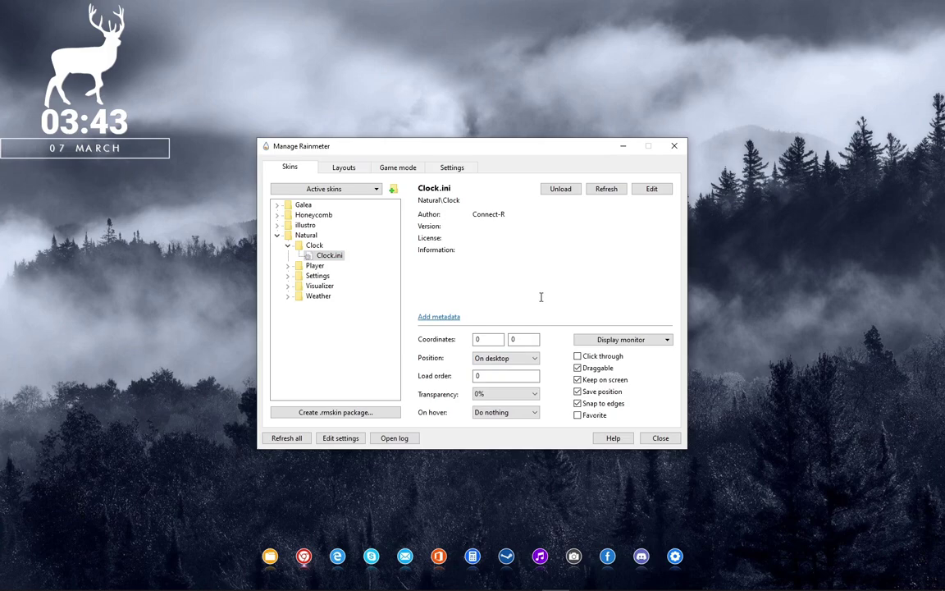
pyautogui.click(287, 245)
# - Load Natural's Visualizer v.1 skin and pin it to the desktop layer
pyautogui.click(288, 276)
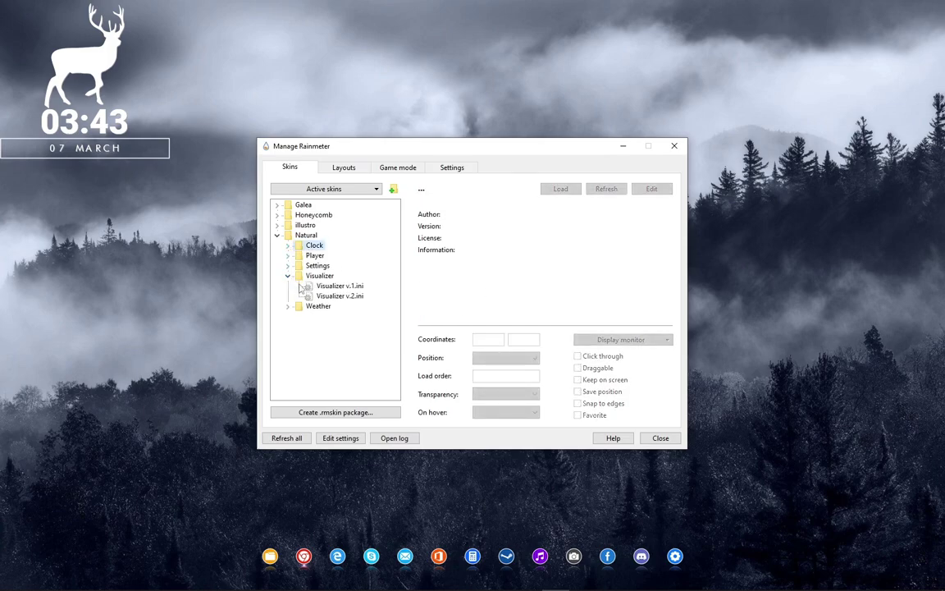
pyautogui.rightClick(319, 287)
pyautogui.click(340, 293)
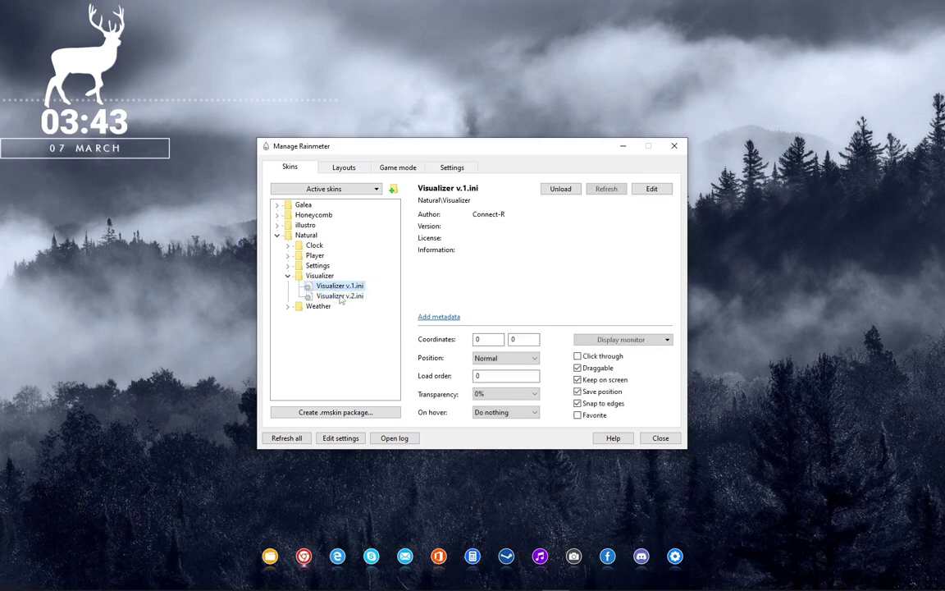
pyautogui.click(513, 360)
pyautogui.click(492, 410)
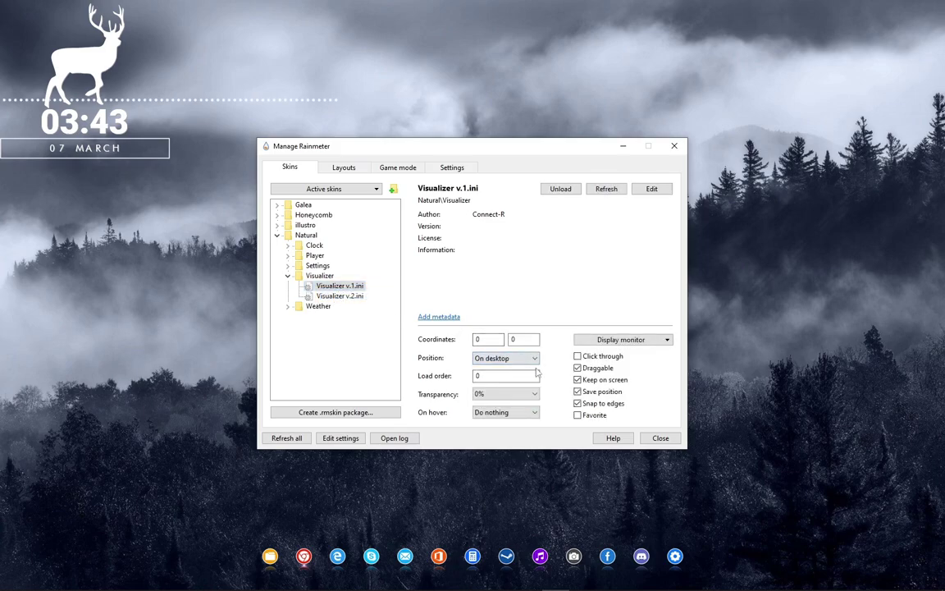
pyautogui.click(288, 278)
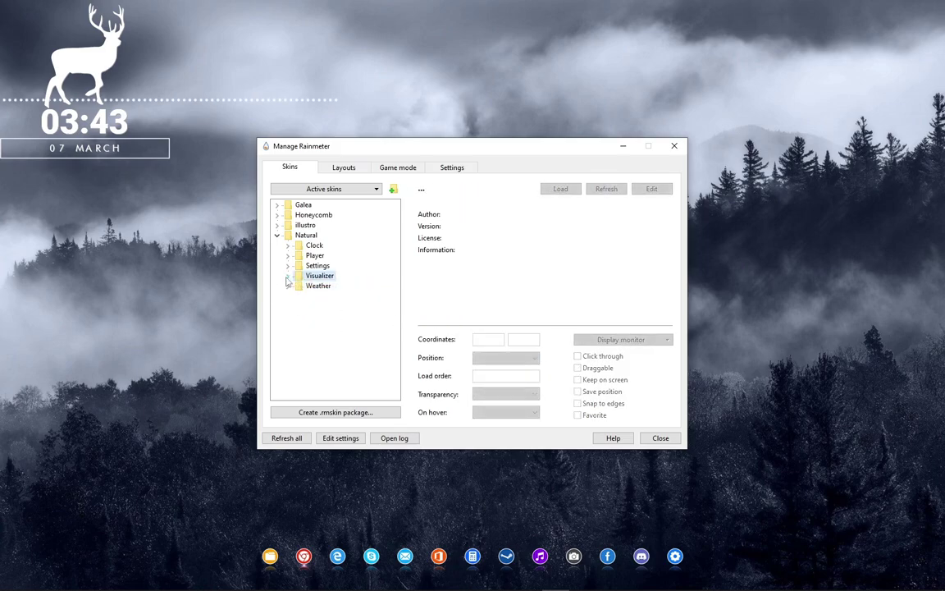
pyautogui.click(278, 236)
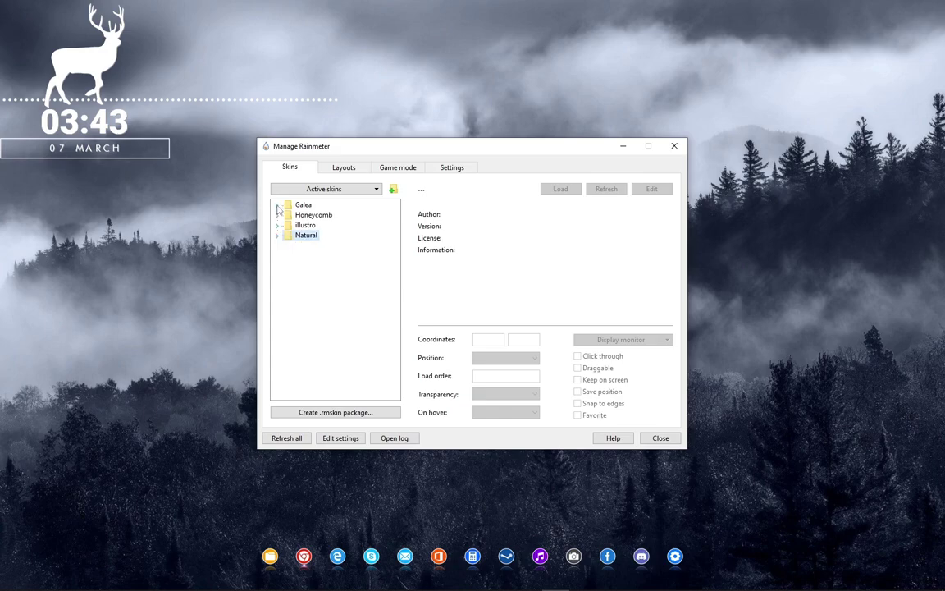
# - Load Galea's Song Info.ini skin
pyautogui.click(277, 205)
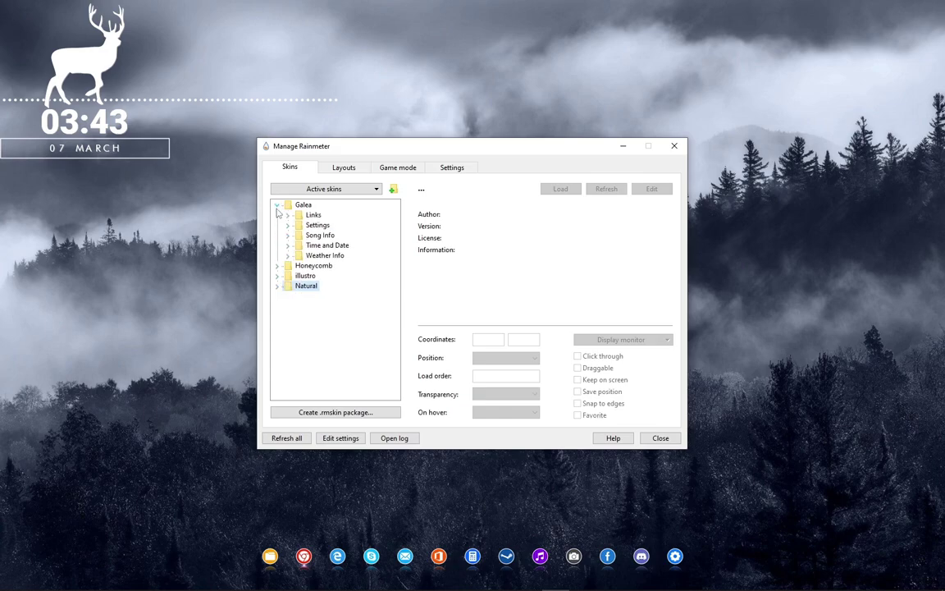
pyautogui.rightClick(299, 237)
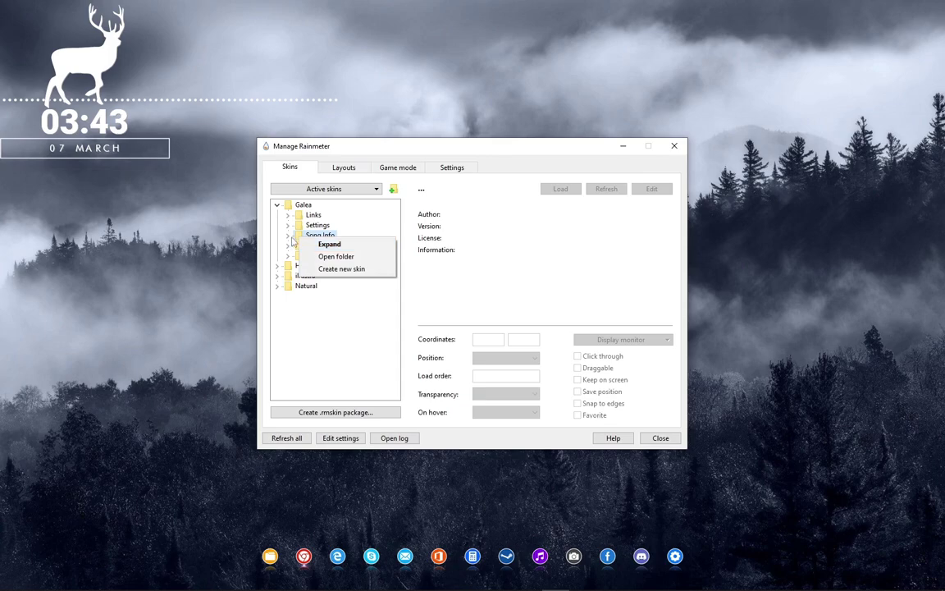
pyautogui.click(288, 237)
pyautogui.rightClick(316, 246)
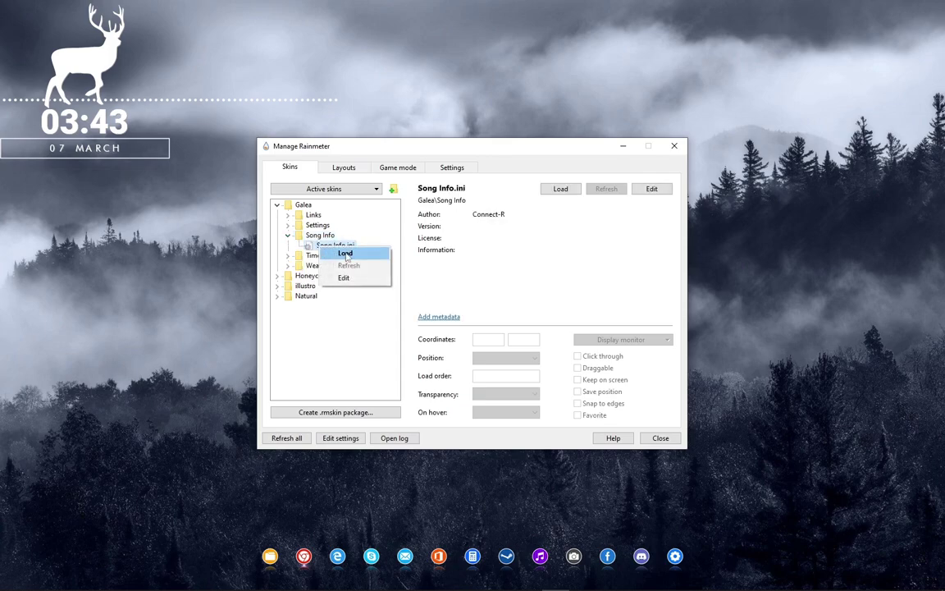
pyautogui.click(344, 254)
pyautogui.click(288, 235)
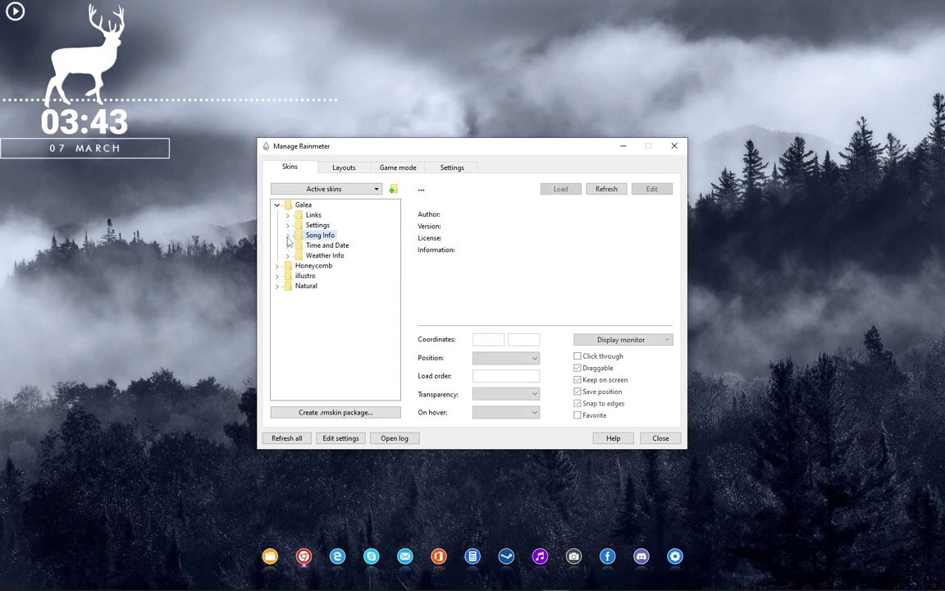
pyautogui.click(278, 205)
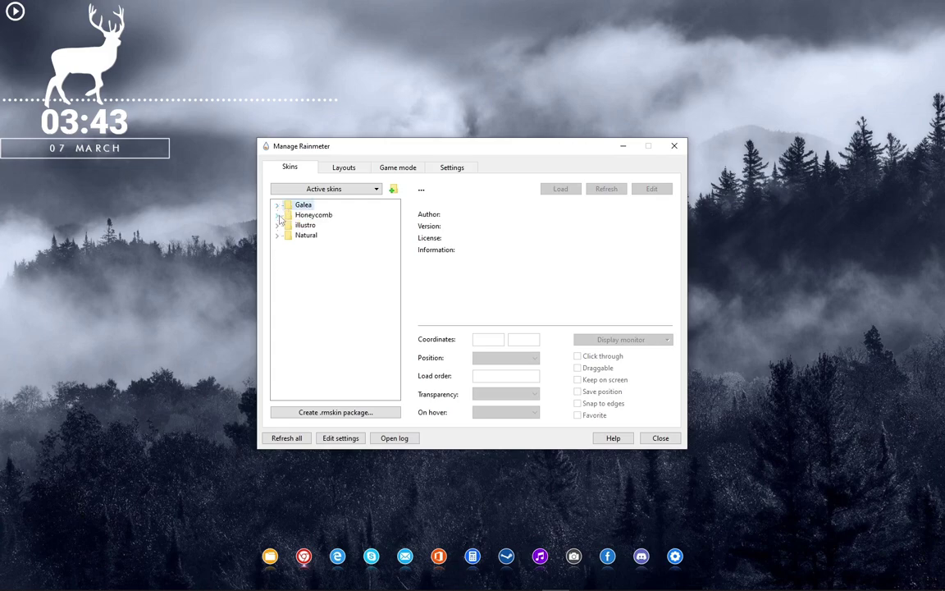
# - Load the Honeycomb chrome and firefox hexagon icon skins
pyautogui.click(279, 216)
pyautogui.scroll(-2, 300, 235)
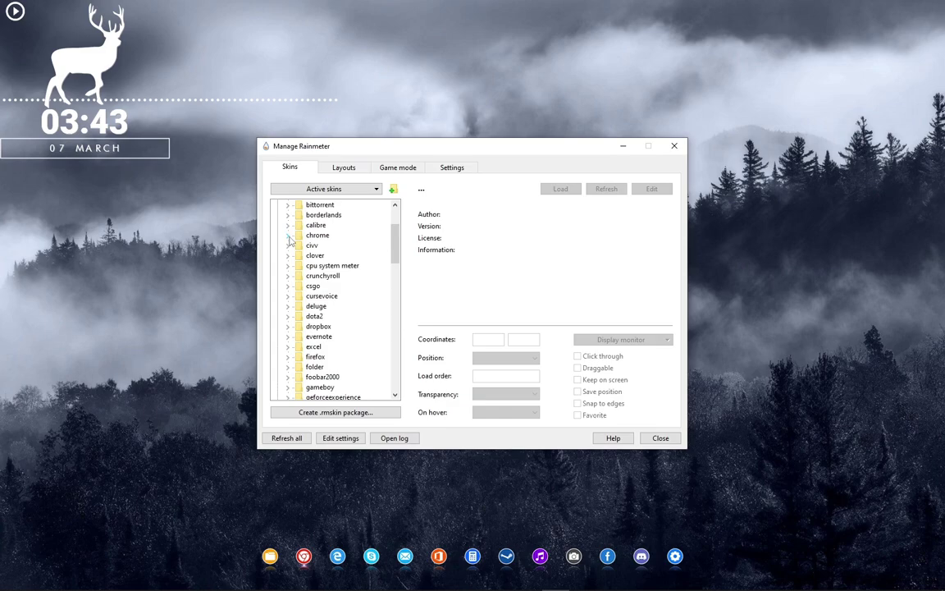
pyautogui.click(289, 238)
pyautogui.rightClick(314, 244)
pyautogui.click(340, 251)
pyautogui.click(289, 237)
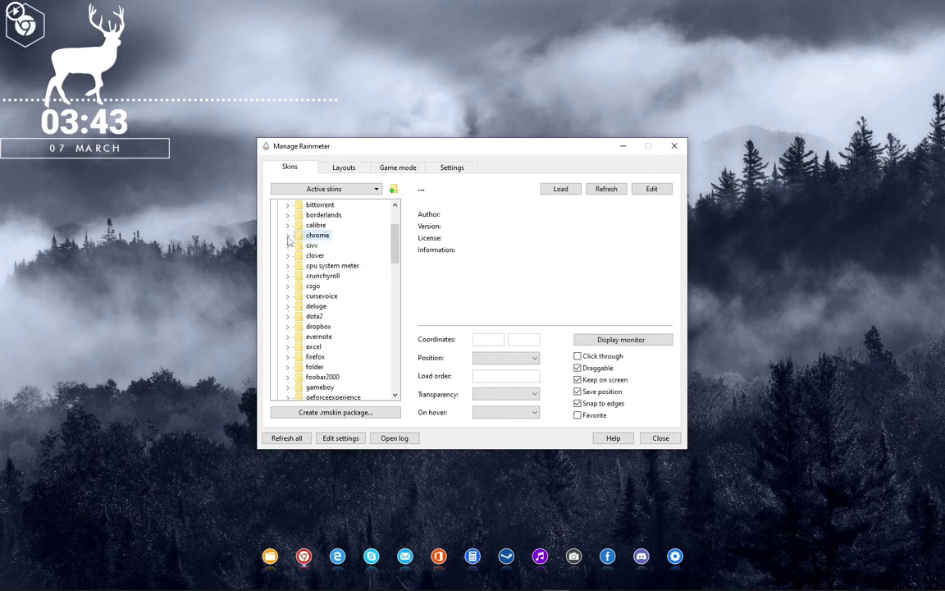
pyautogui.scroll(-1, 288, 241)
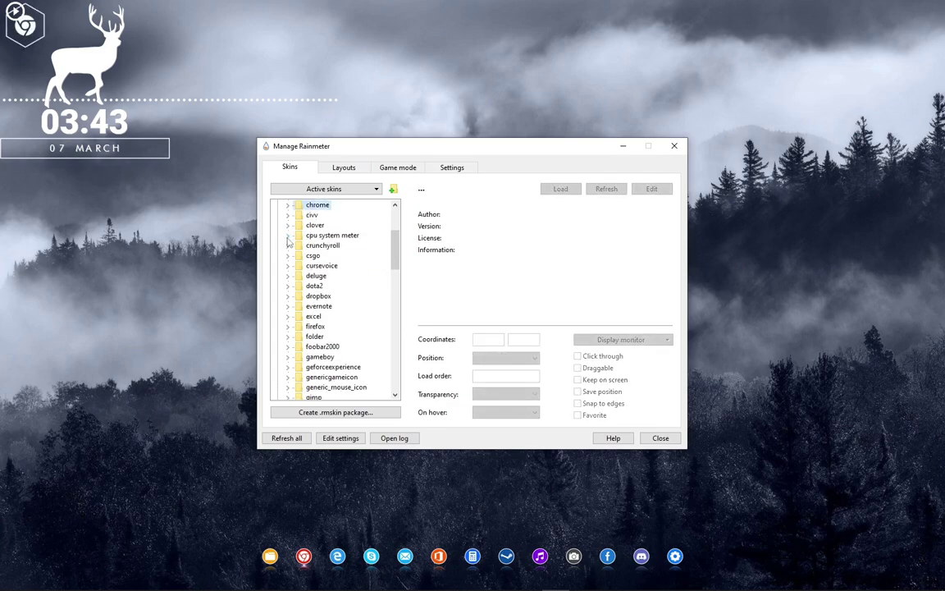
pyautogui.click(289, 326)
pyautogui.rightClick(315, 336)
pyautogui.click(341, 343)
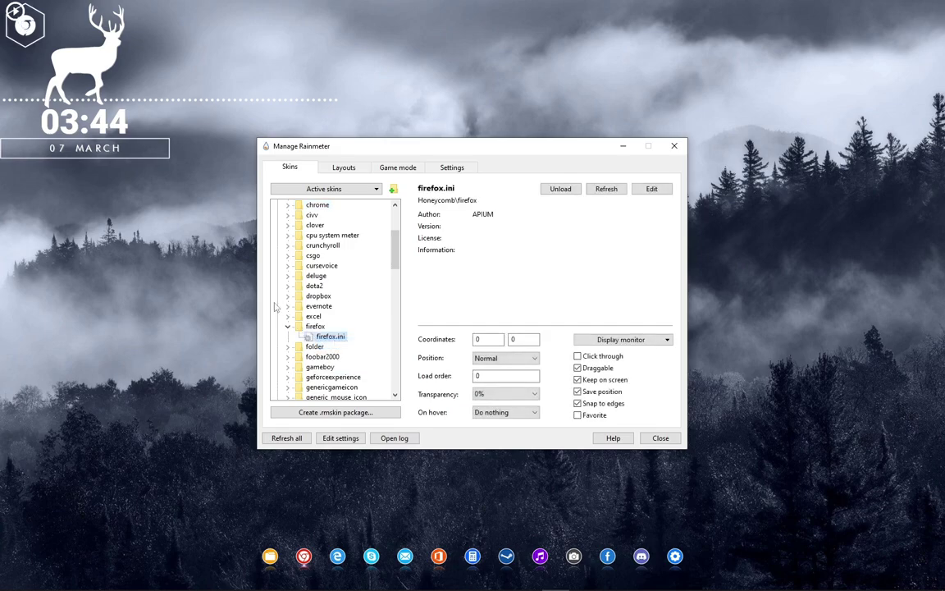
pyautogui.click(289, 327)
# - Load the Honeycomb photoshop and premiere hexagon skins
pyautogui.scroll(-5, 289, 327)
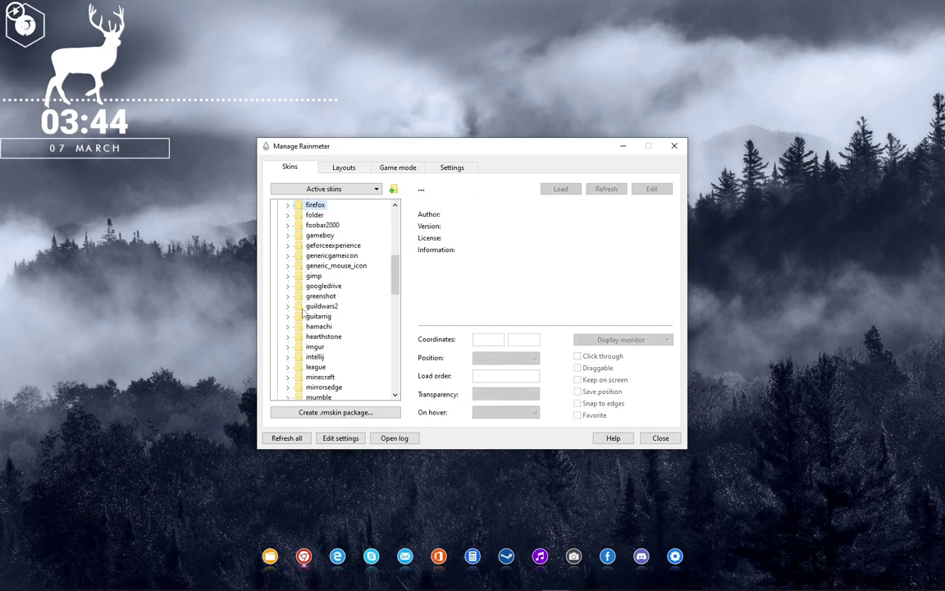
pyautogui.scroll(-3, 303, 312)
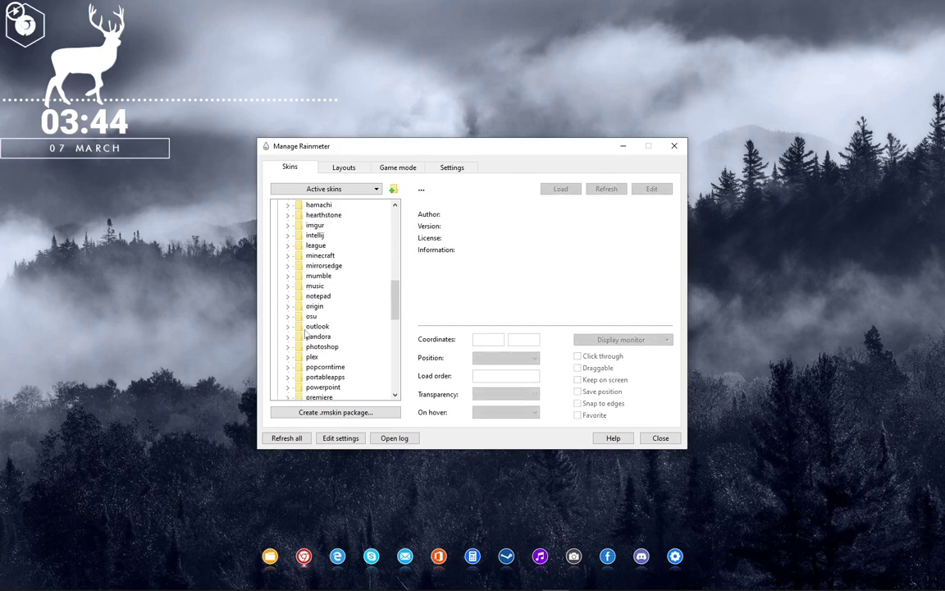
pyautogui.click(289, 347)
pyautogui.rightClick(315, 356)
pyautogui.click(341, 363)
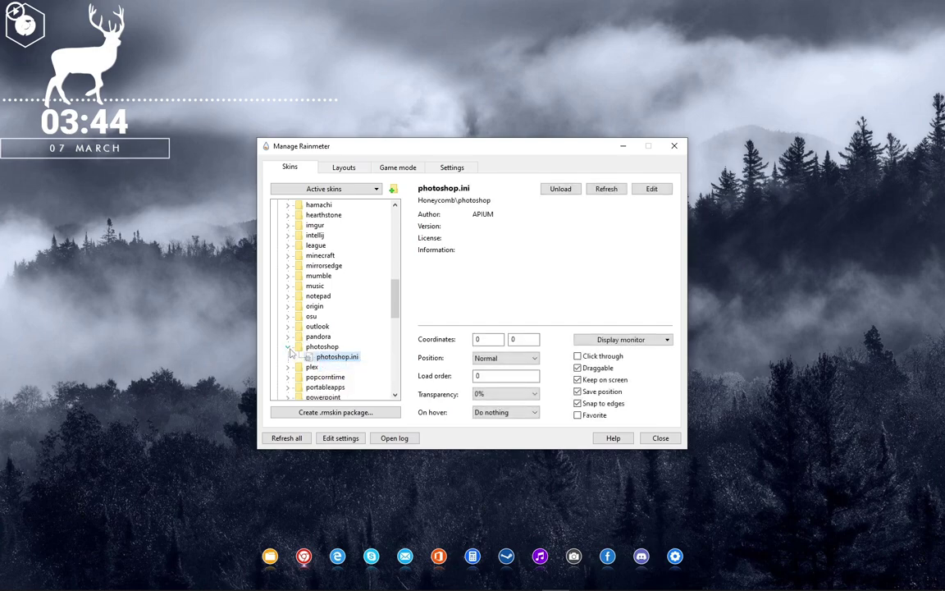
pyautogui.click(289, 347)
pyautogui.scroll(-1, 292, 359)
pyautogui.click(288, 367)
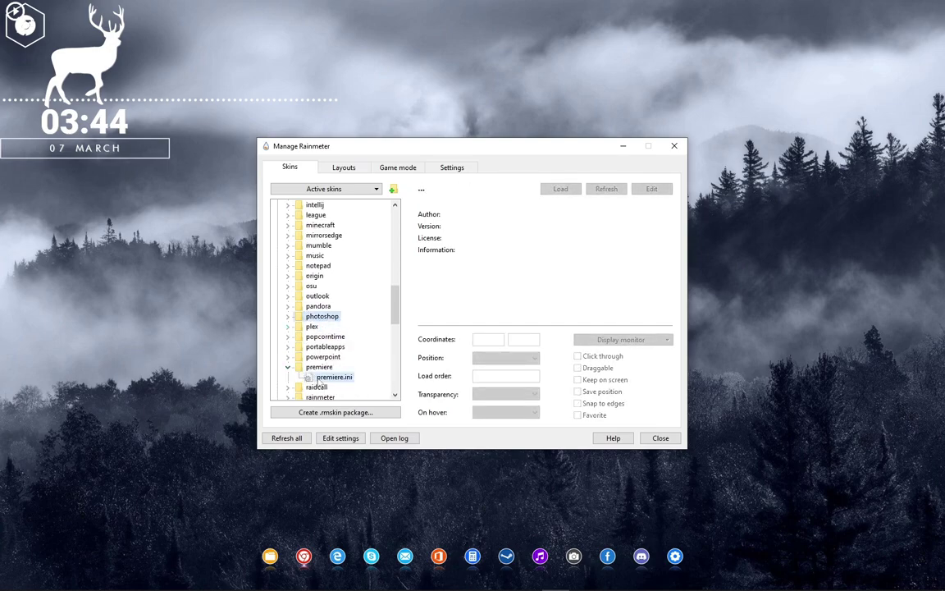
pyautogui.rightClick(331, 378)
pyautogui.click(341, 384)
pyautogui.click(288, 367)
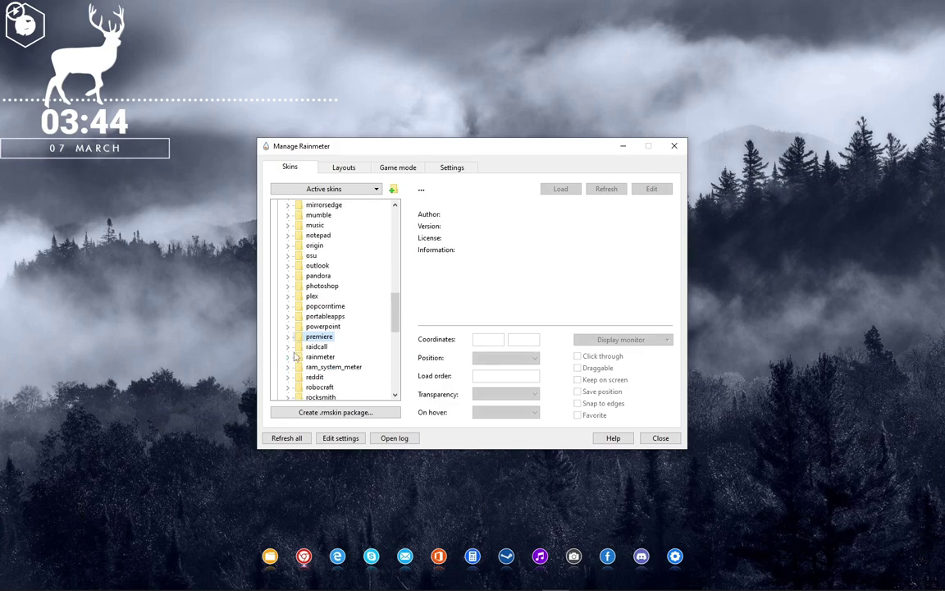
# - Load the Honeycomb settings and folder hexagon skins
pyautogui.scroll(-2, 294, 357)
pyautogui.click(288, 367)
pyautogui.rightClick(310, 378)
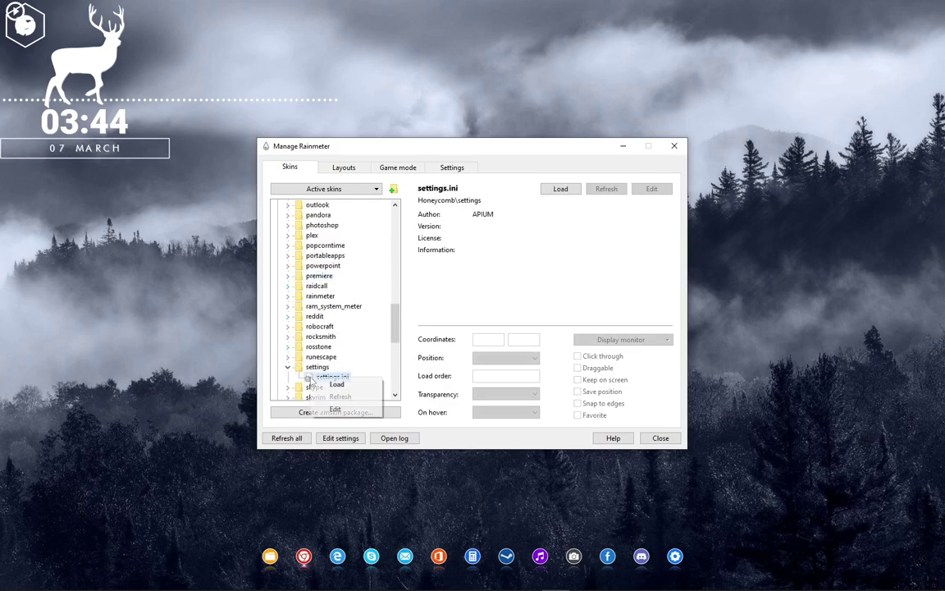
pyautogui.click(336, 384)
pyautogui.click(288, 367)
pyautogui.scroll(-2, 308, 354)
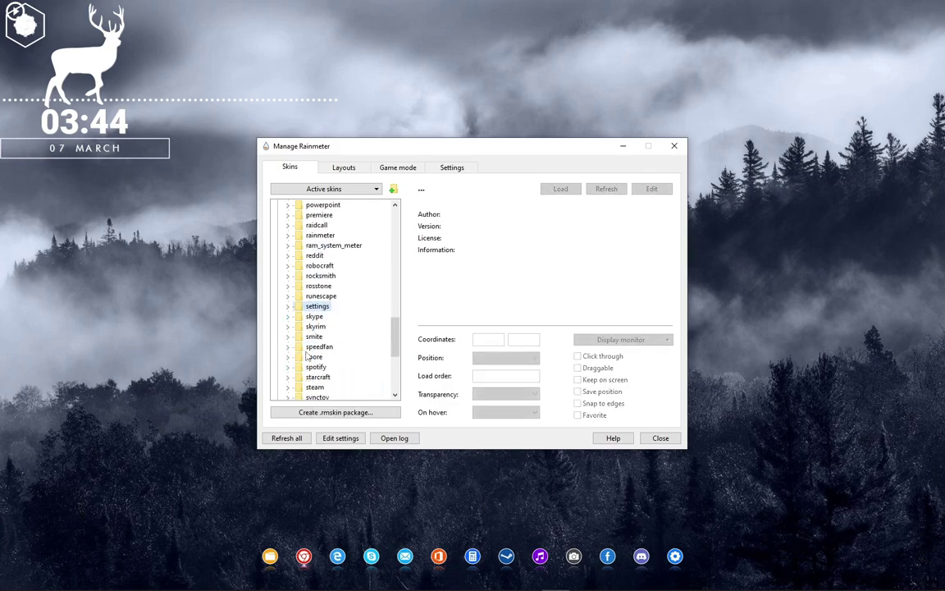
pyautogui.scroll(-4, 308, 354)
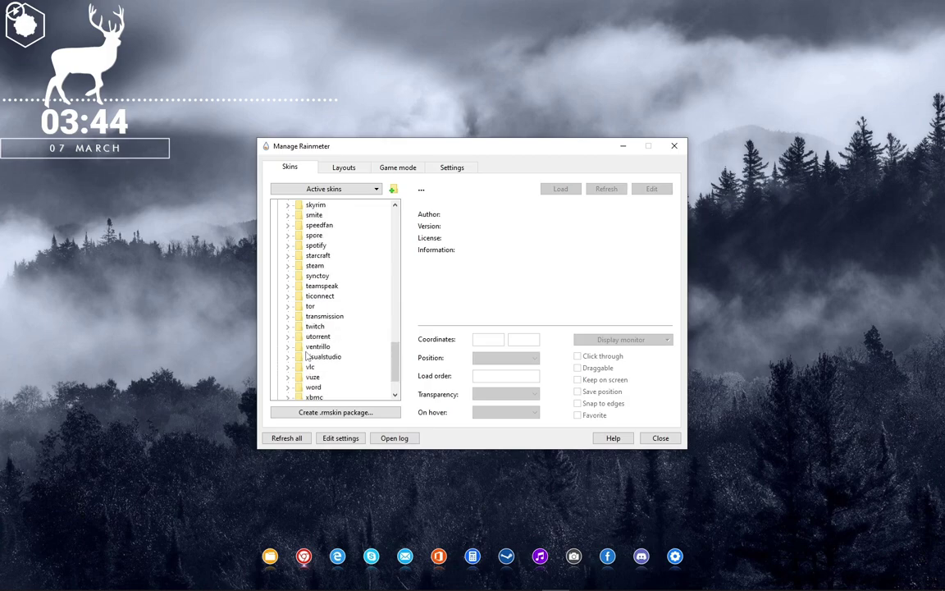
pyautogui.scroll(-1, 307, 355)
pyautogui.scroll(15, 308, 355)
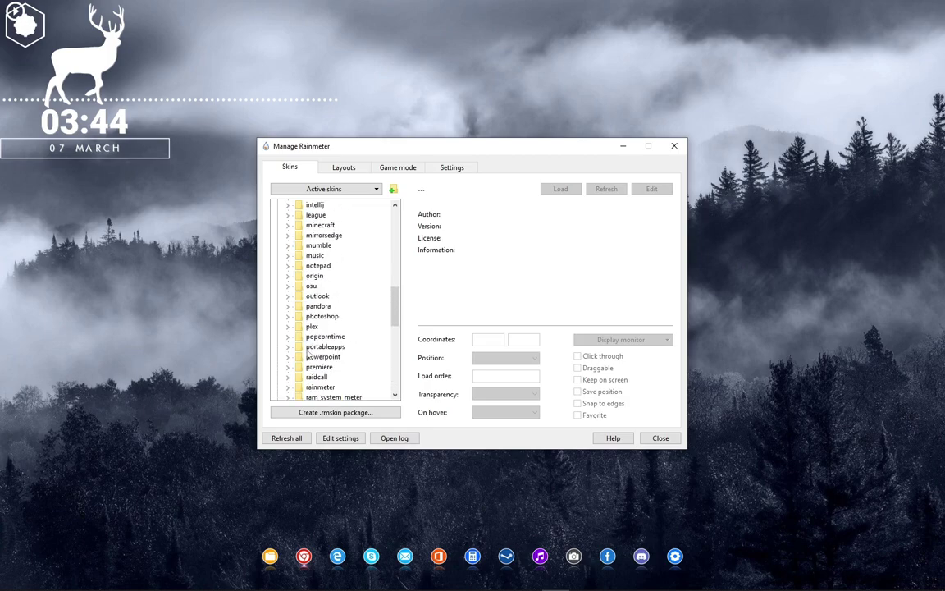
pyautogui.scroll(3, 308, 355)
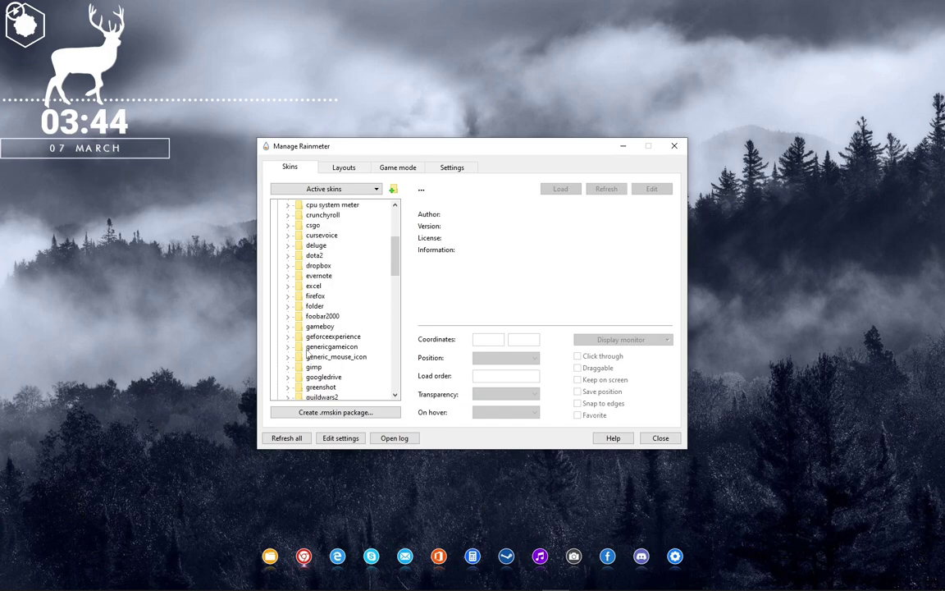
pyautogui.click(288, 305)
pyautogui.rightClick(304, 315)
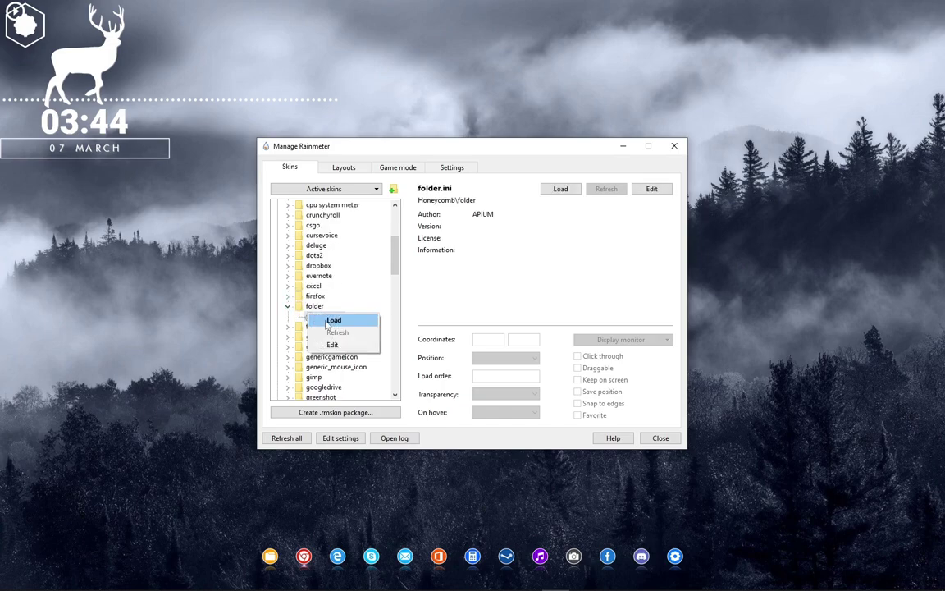
pyautogui.click(330, 318)
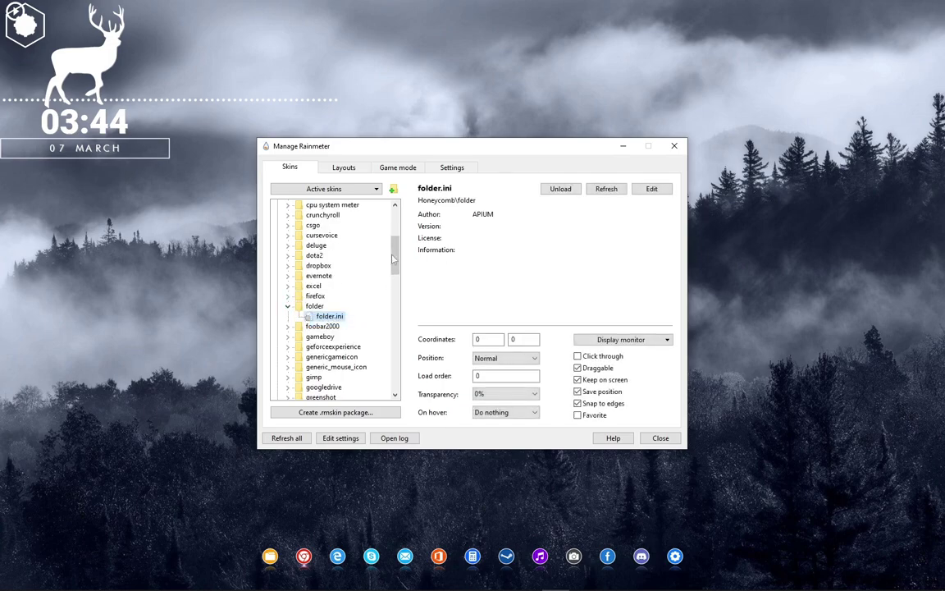
pyautogui.click(288, 305)
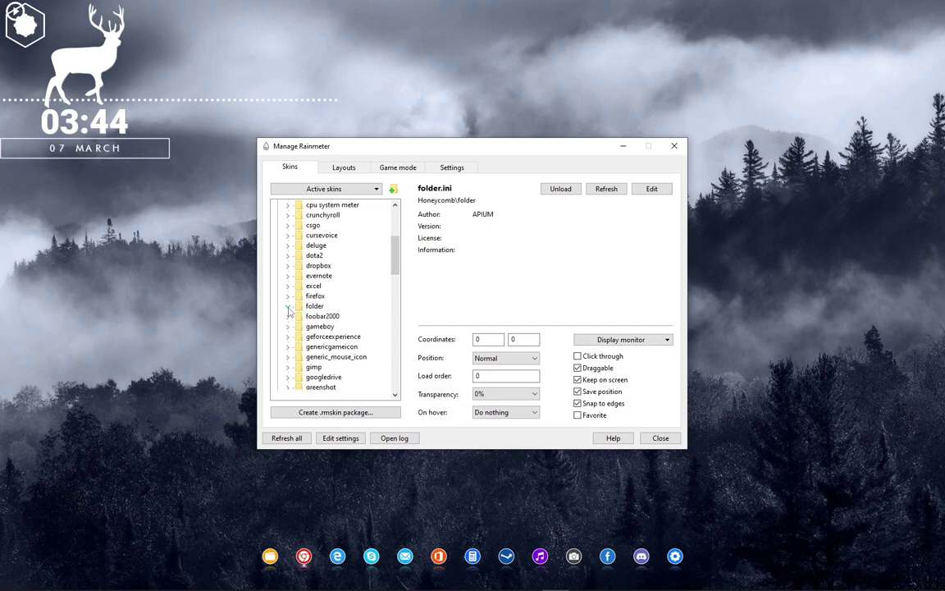
# - Close the skin manager and centre the deer clock with the dotted visualizer bar below the date
pyautogui.click(674, 145)
pyautogui.moveTo(86, 70); pyautogui.dragTo(473, 246)
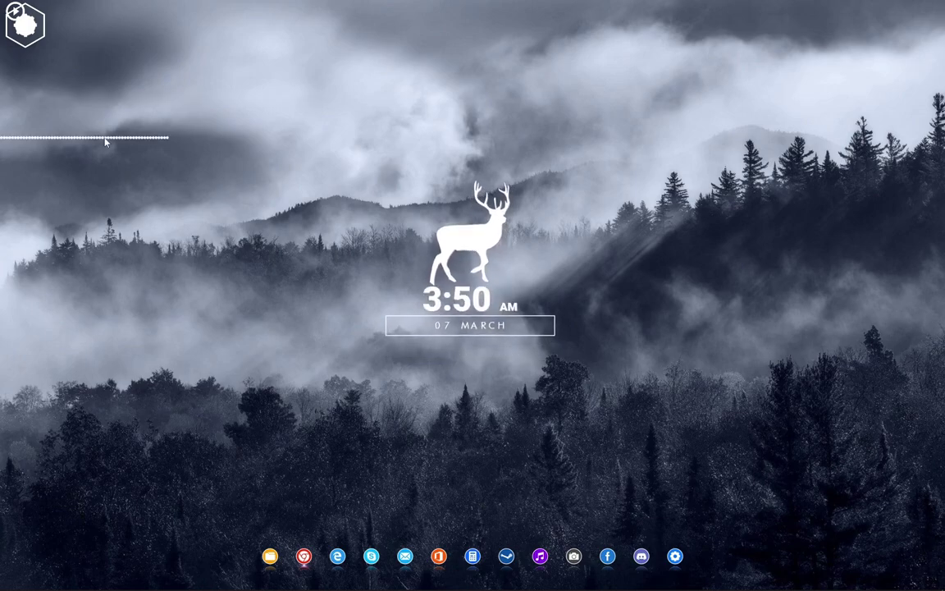
pyautogui.moveTo(107, 139); pyautogui.dragTo(487, 347)
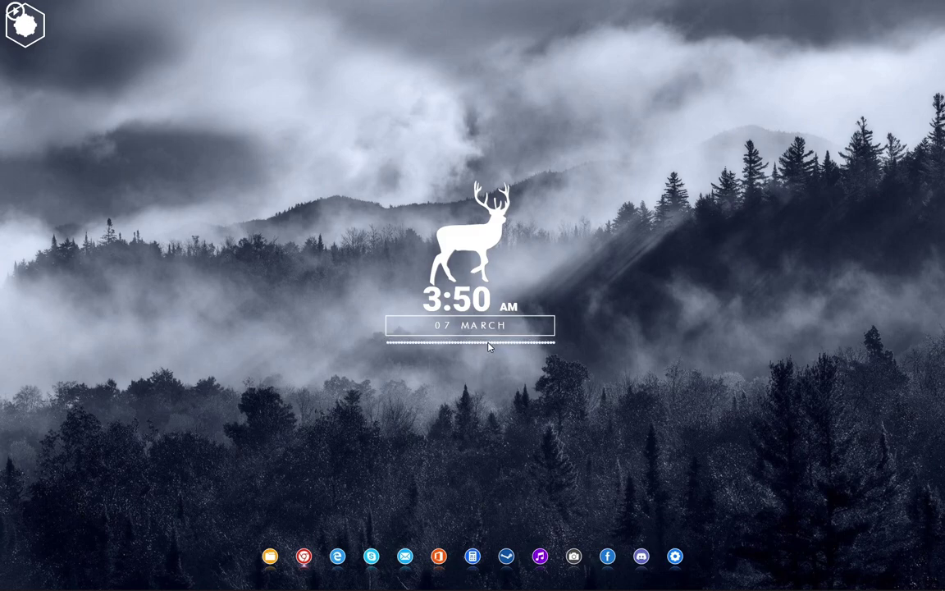
# - Pull the Ps, Pr, Firefox and Chrome hexagons out of the top-left stack onto the desktop
pyautogui.moveTo(26, 28); pyautogui.dragTo(142, 189)
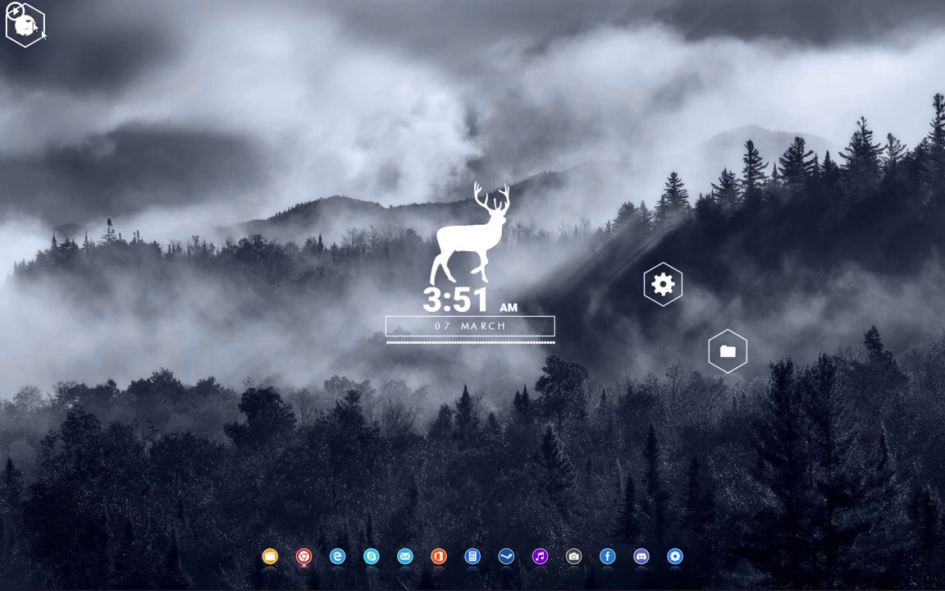
pyautogui.moveTo(27, 28); pyautogui.dragTo(153, 193)
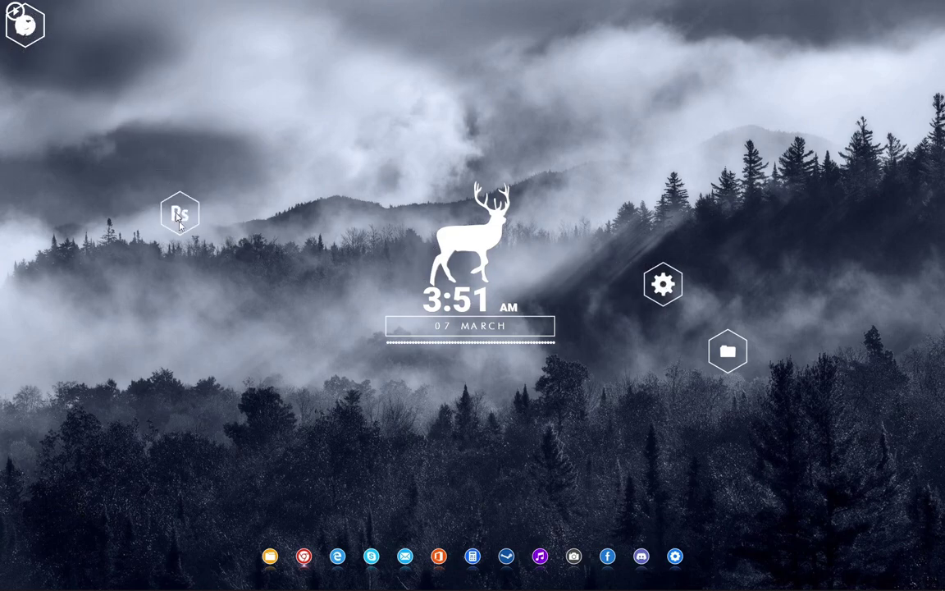
pyautogui.moveTo(37, 33); pyautogui.dragTo(111, 110)
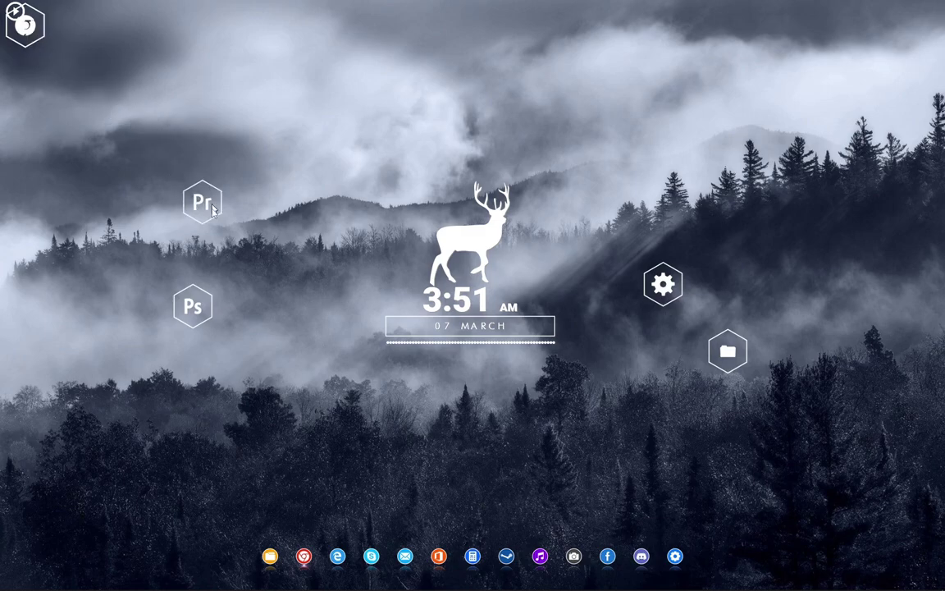
pyautogui.moveTo(35, 25); pyautogui.dragTo(233, 163)
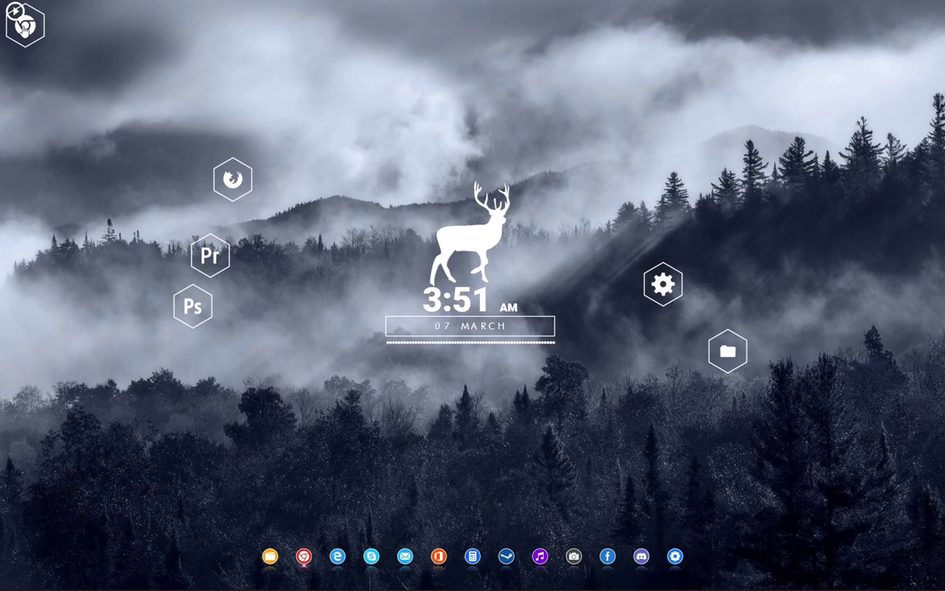
pyautogui.moveTo(25, 27); pyautogui.dragTo(80, 89)
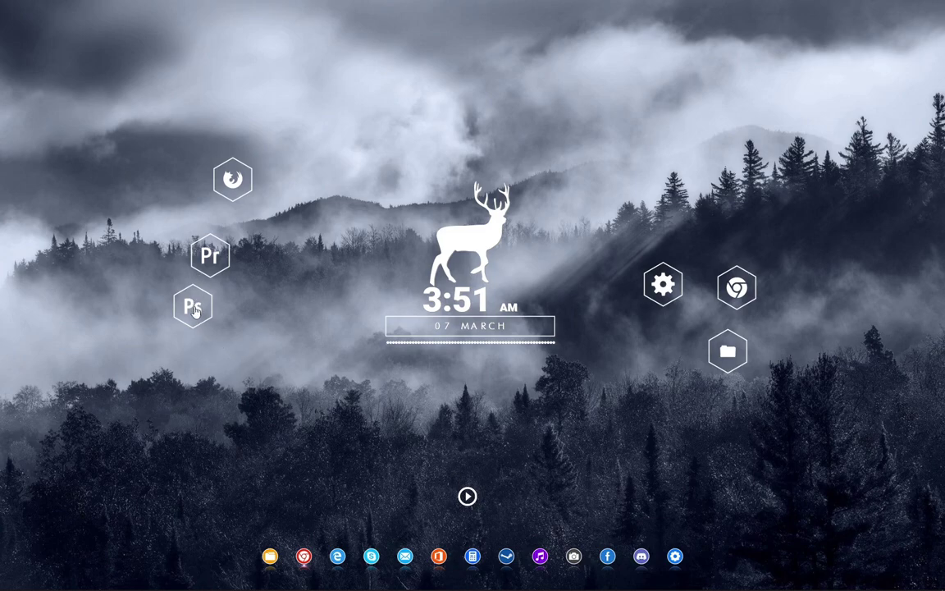
# - Line up the Ps, Pr and Firefox hexagons in a row left of the date box
pyautogui.moveTo(194, 309); pyautogui.dragTo(363, 331)
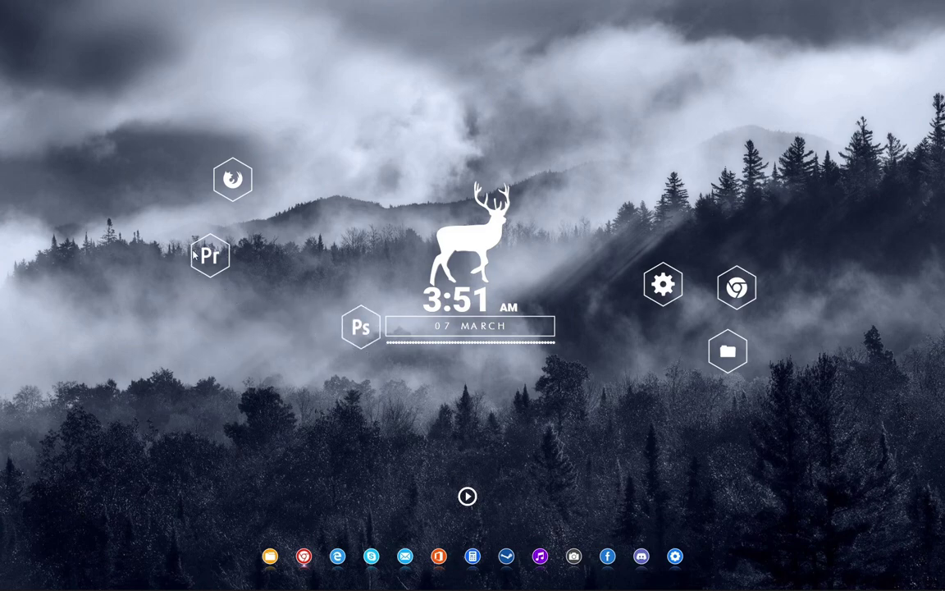
pyautogui.moveTo(215, 260); pyautogui.dragTo(321, 329)
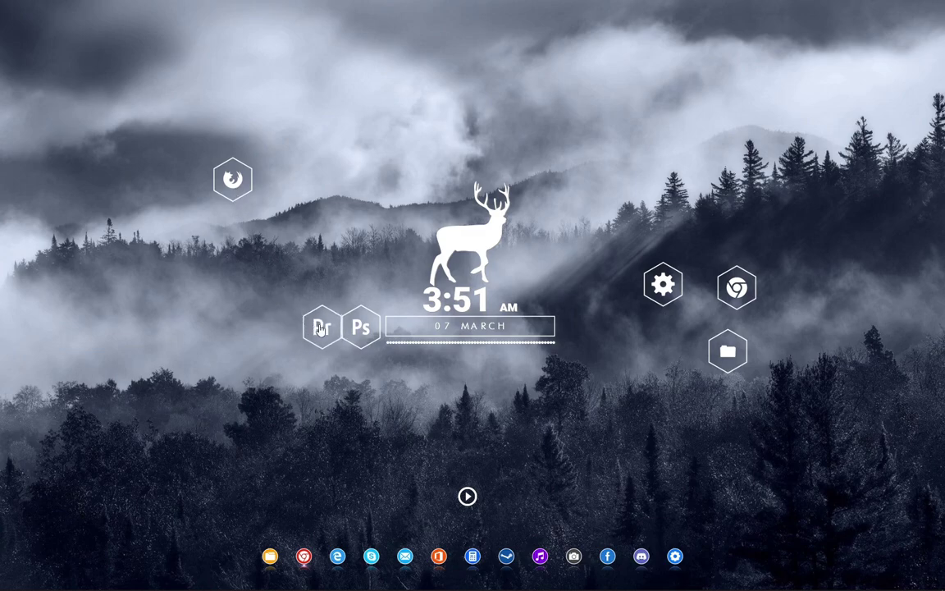
pyautogui.moveTo(321, 327); pyautogui.dragTo(322, 328)
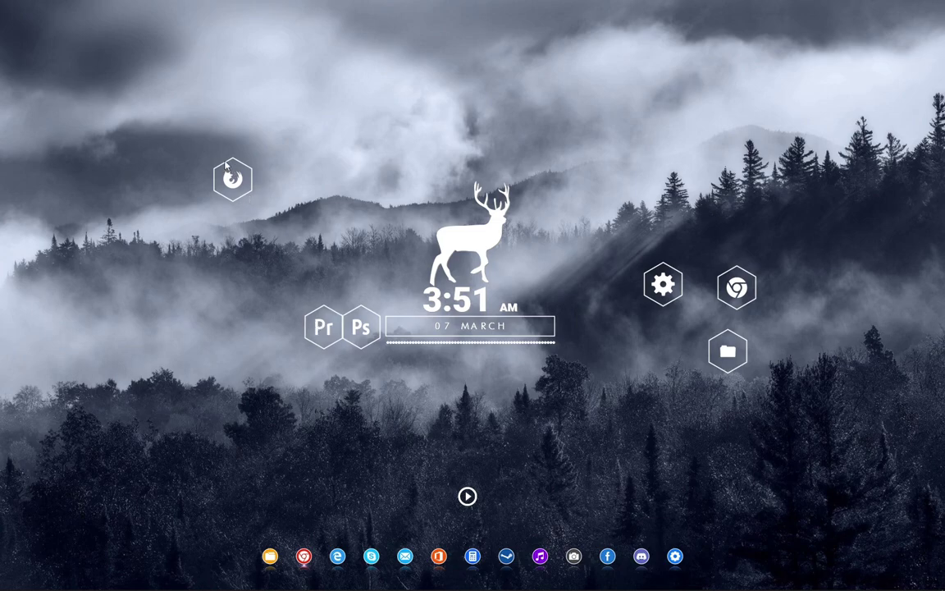
pyautogui.moveTo(226, 164); pyautogui.dragTo(279, 314)
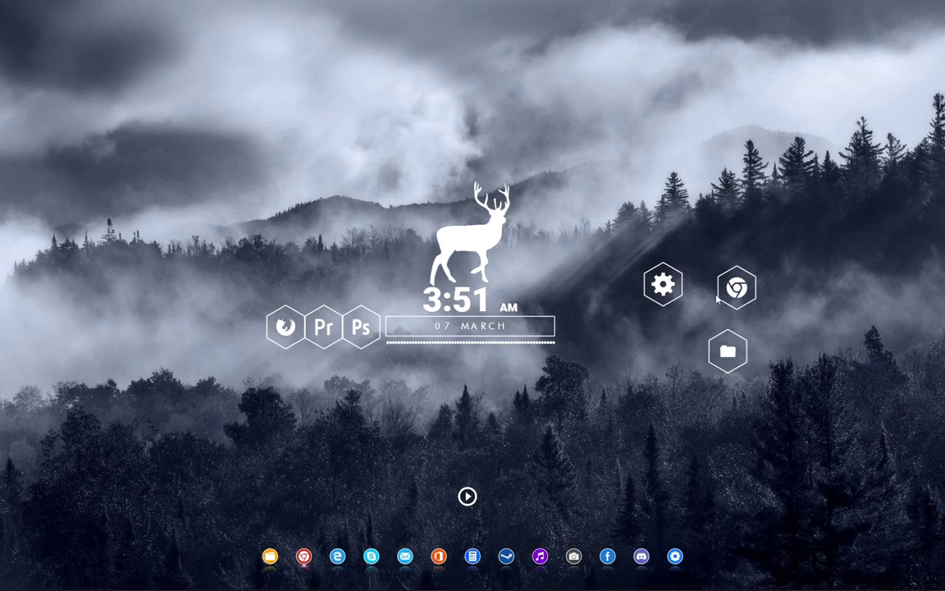
# - Line up the Chrome, folder and settings hexagons in a row right of the date box
pyautogui.moveTo(733, 294); pyautogui.dragTo(580, 328)
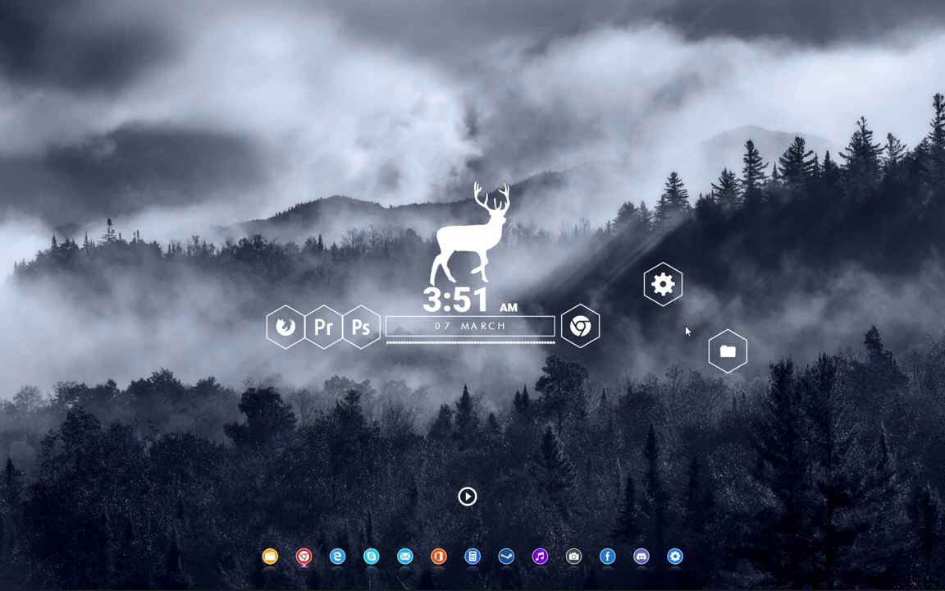
pyautogui.moveTo(729, 356); pyautogui.dragTo(622, 334)
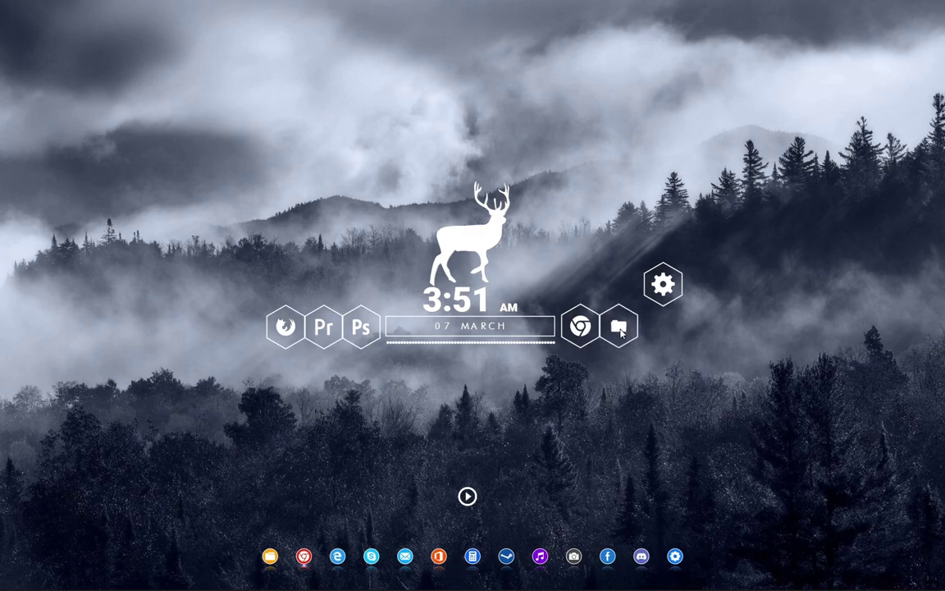
pyautogui.moveTo(669, 295); pyautogui.dragTo(662, 330)
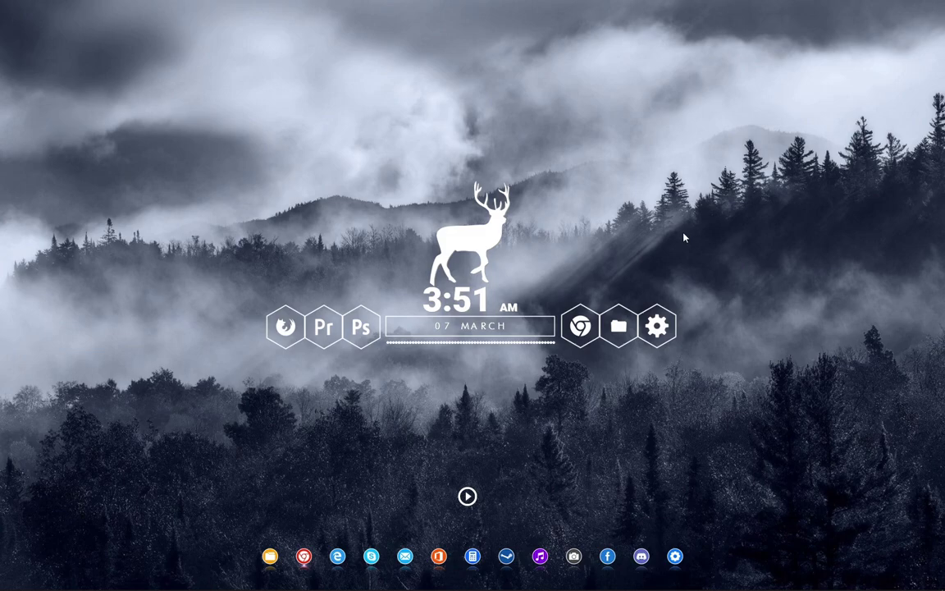